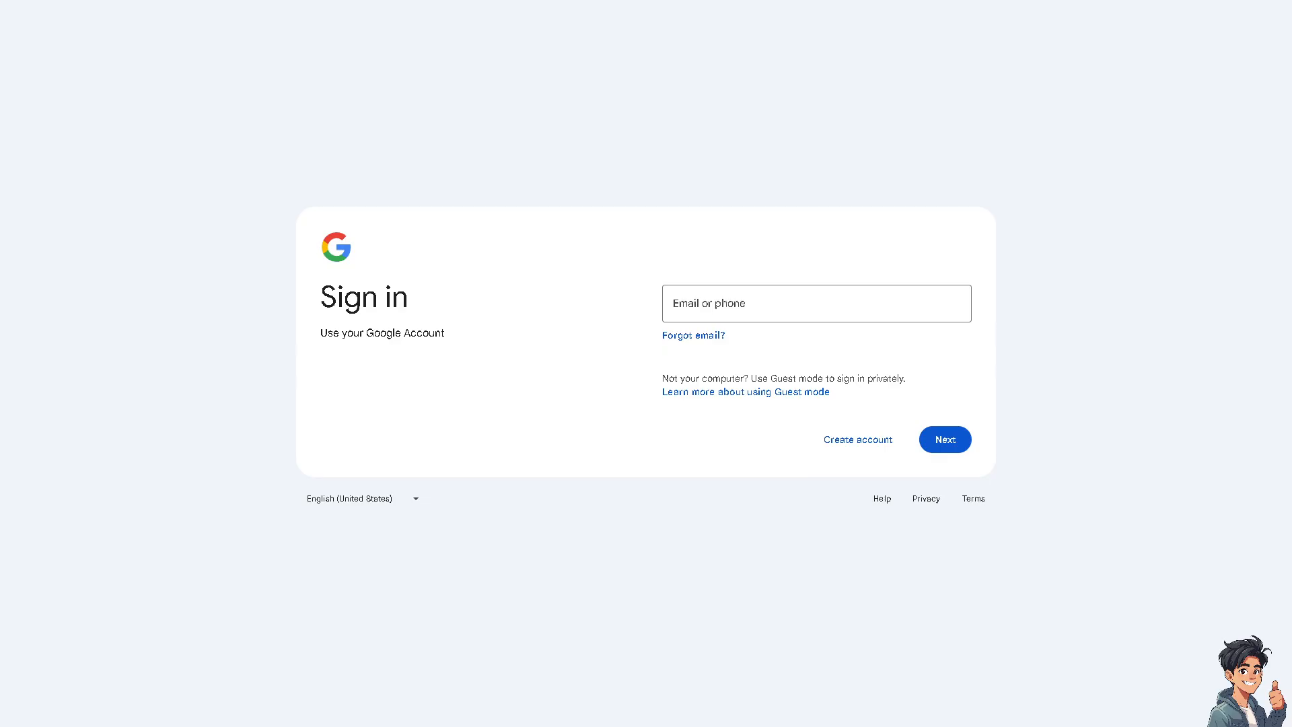
Start creating a Google account for work or business use
{"action": "left_click", "coordinate": [844, 442]}
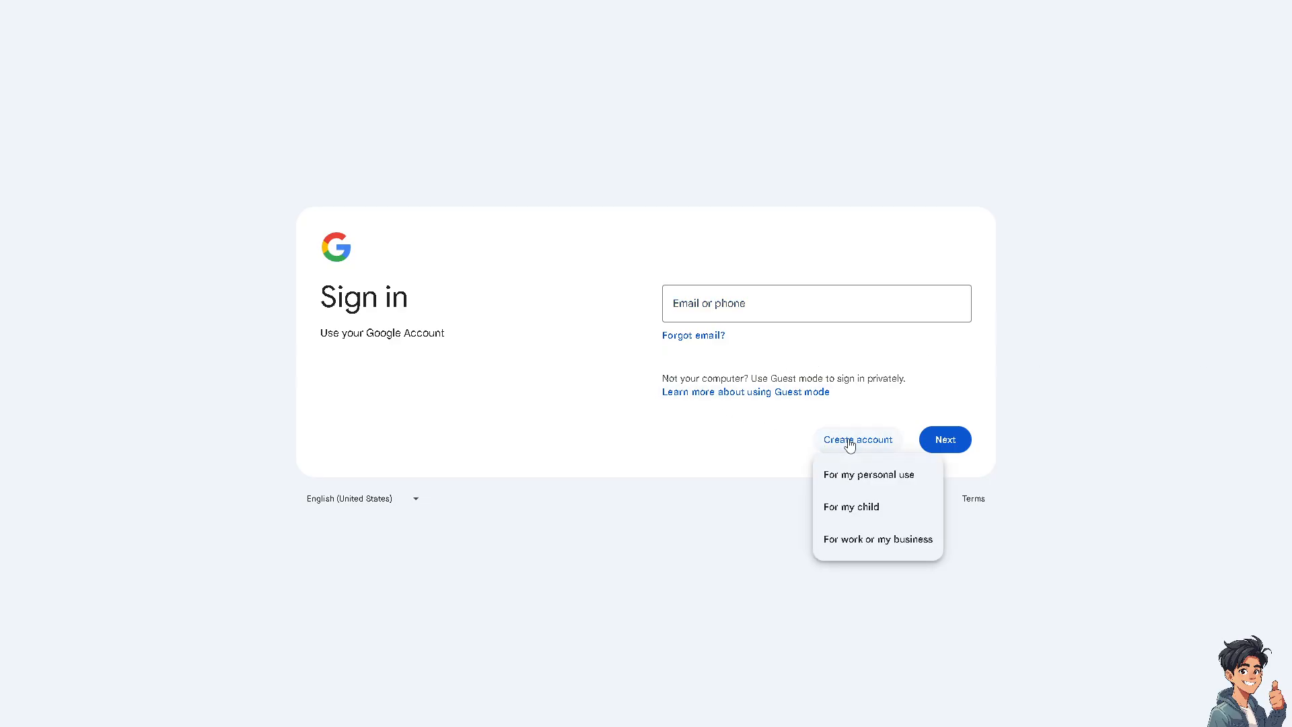
{"action": "left_click", "coordinate": [874, 541]}
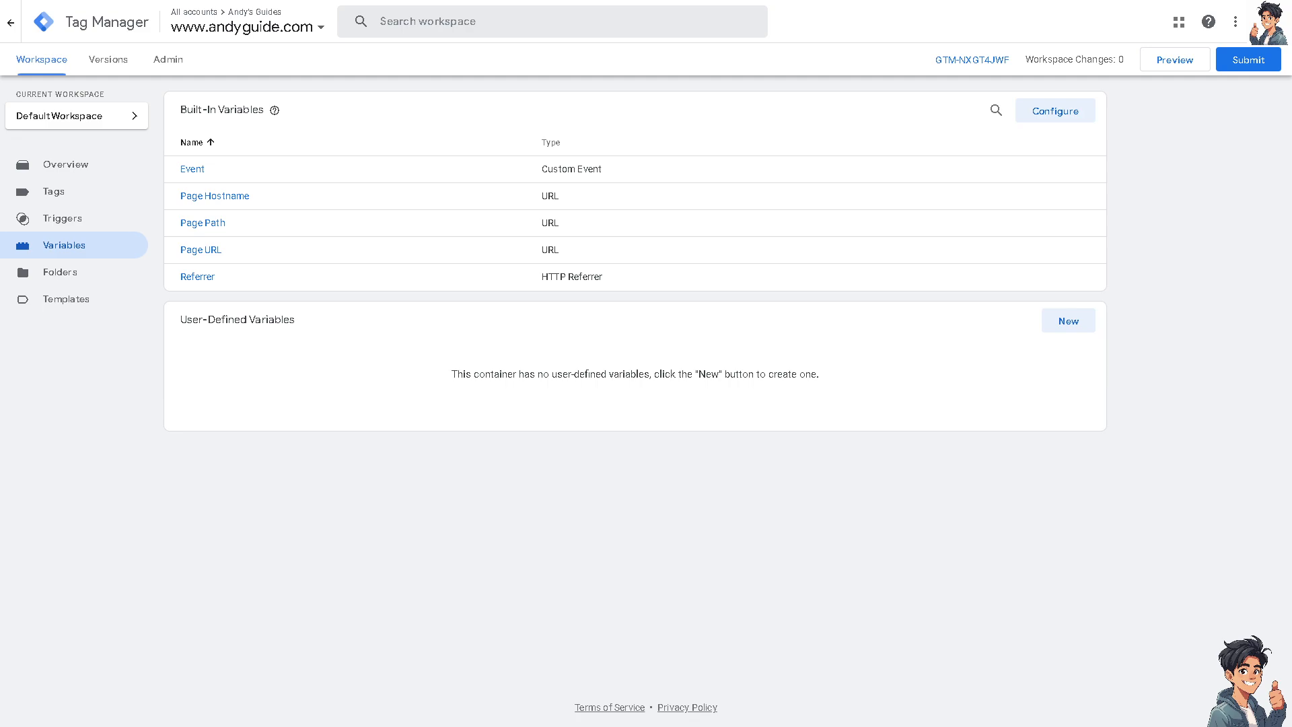
{"action": "left_click", "coordinate": [59, 221]}
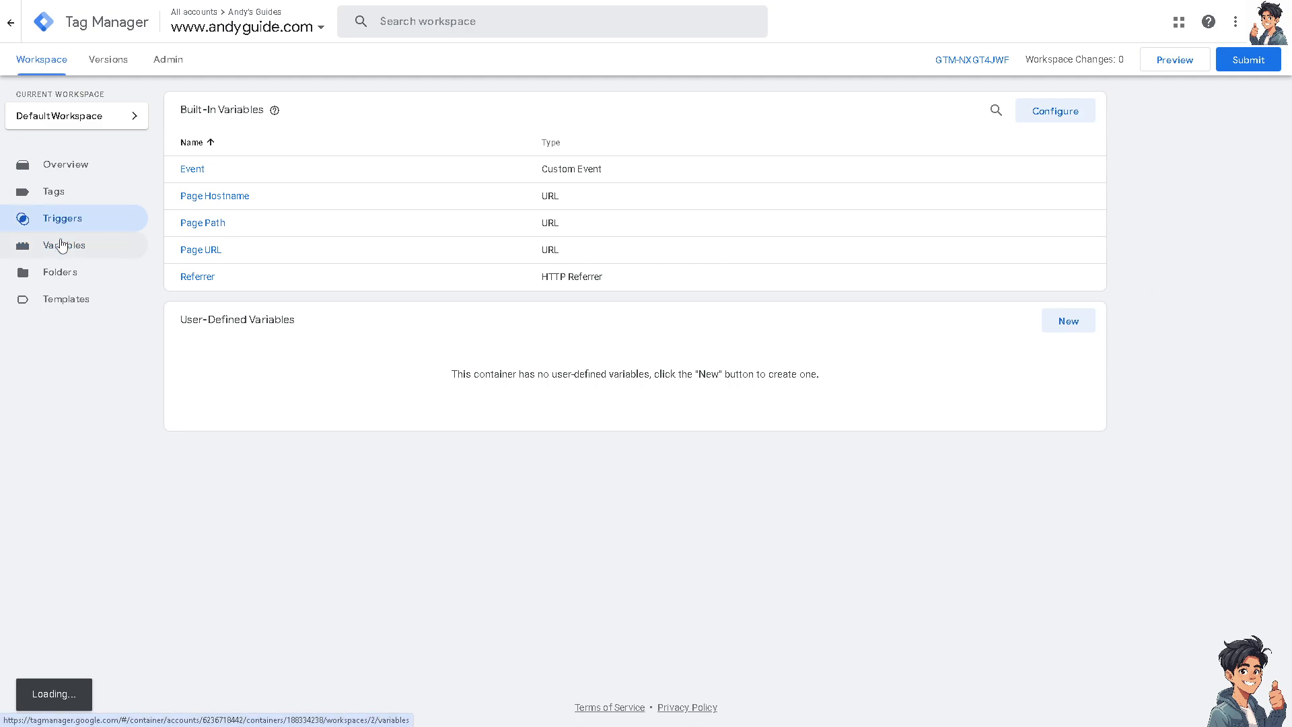
{"action": "left_click", "coordinate": [65, 168]}
{"action": "left_click", "coordinate": [64, 247]}
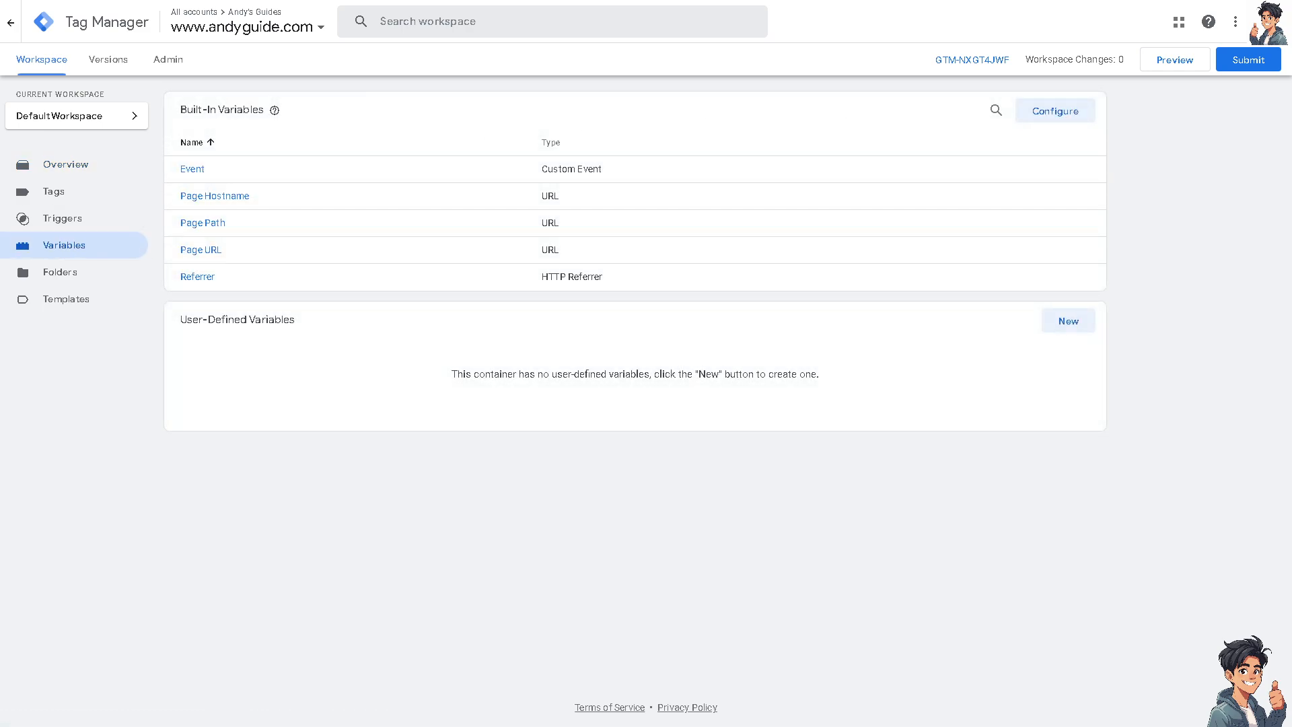
Enable the built-in variables Click Element, Click Classes, Click ID, Click Target, Click URL and Click Text
{"action": "left_click", "coordinate": [1062, 117]}
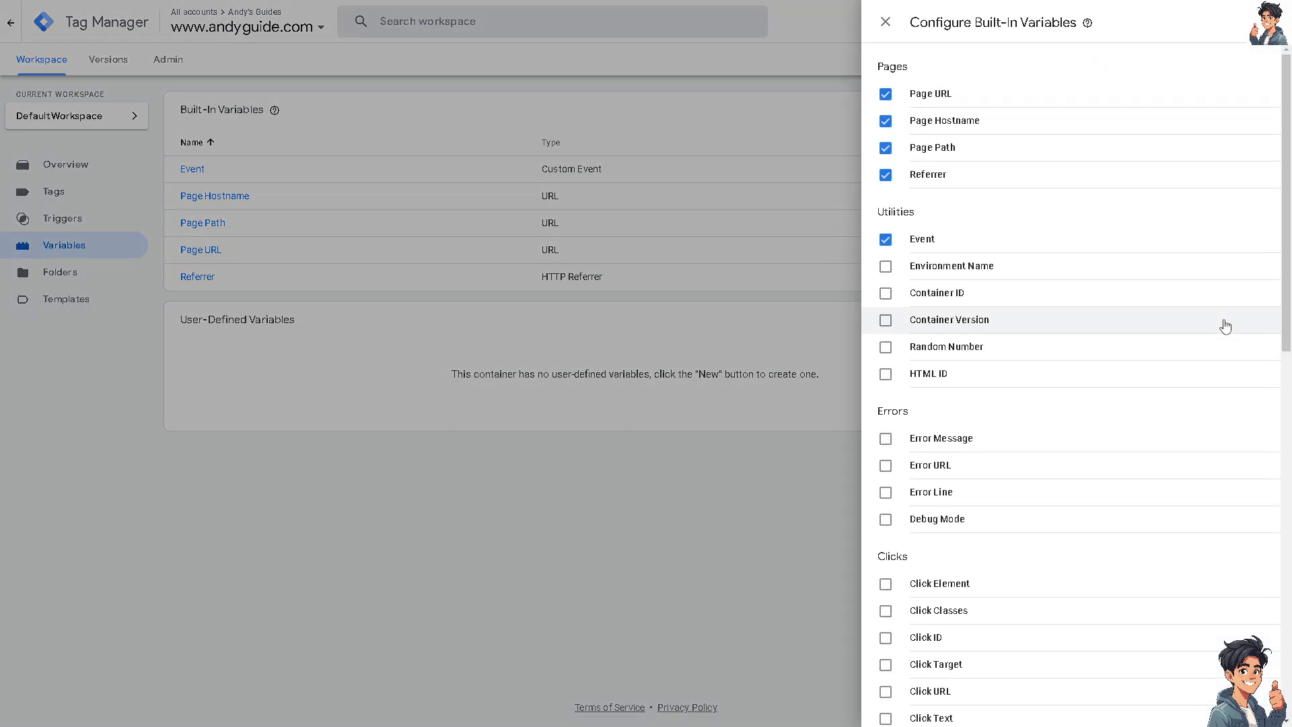
{"action": "scroll", "coordinate": [1037, 319], "scroll_direction": "down", "scroll_amount": 3}
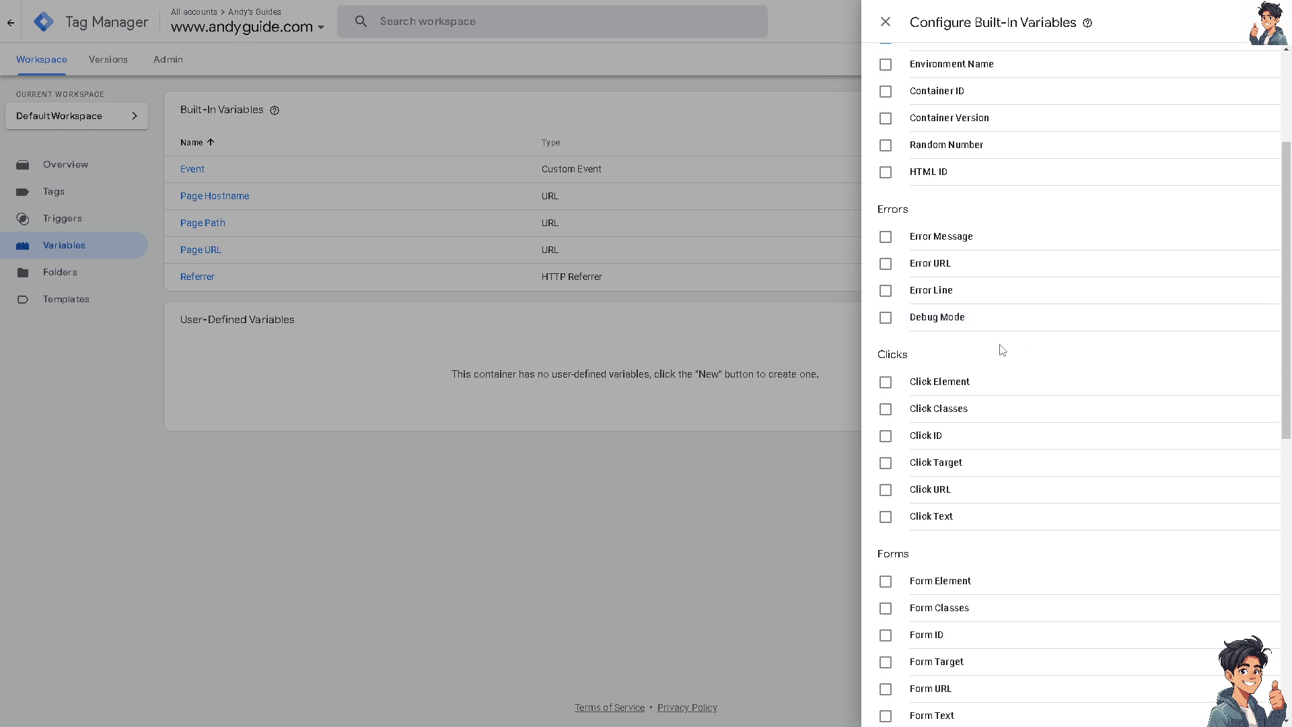
{"action": "scroll", "coordinate": [986, 347], "scroll_direction": "down", "scroll_amount": 1}
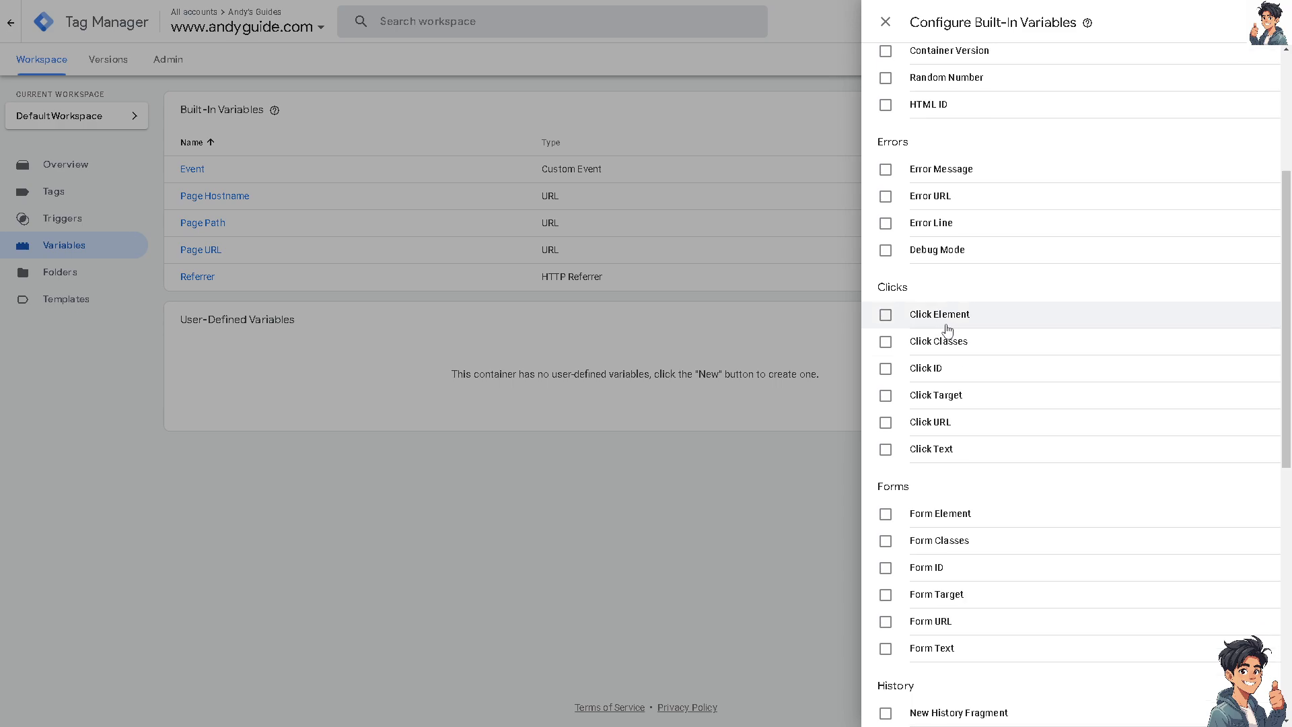
{"action": "left_click", "coordinate": [885, 316]}
{"action": "left_click", "coordinate": [886, 342]}
{"action": "left_click", "coordinate": [886, 369]}
{"action": "left_click", "coordinate": [886, 396]}
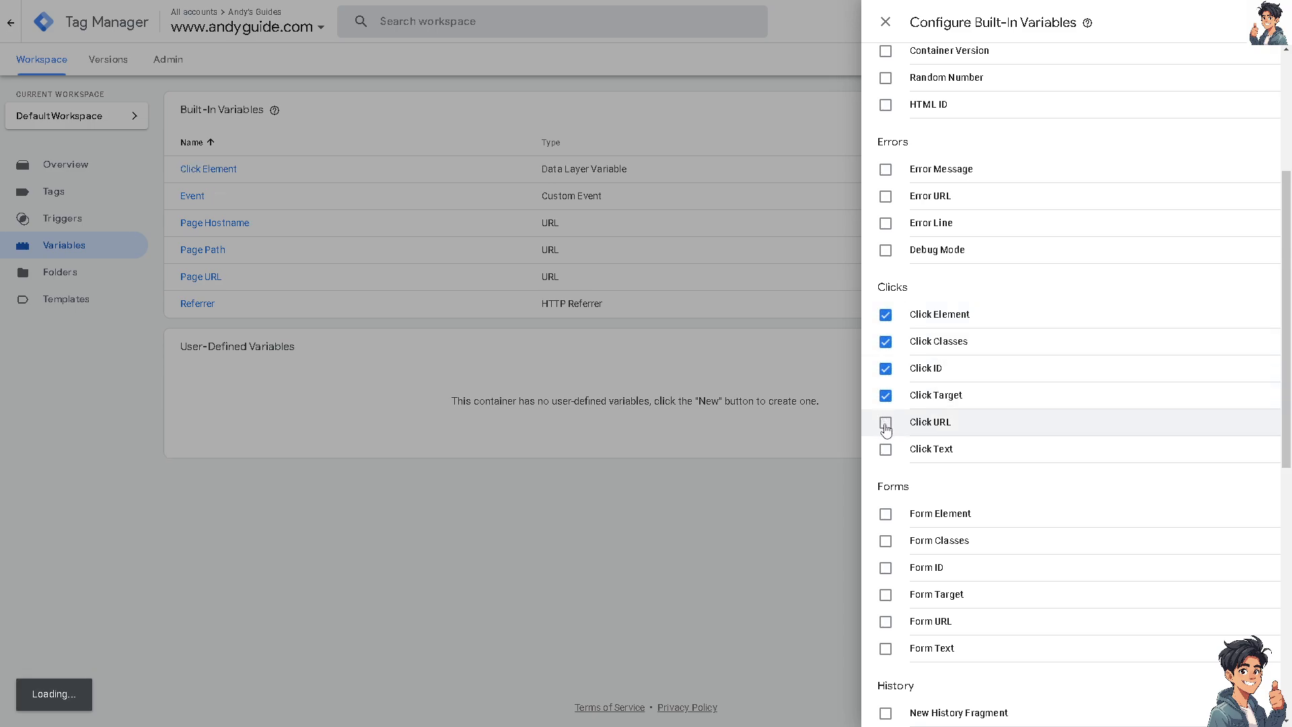
{"action": "left_click", "coordinate": [886, 423]}
{"action": "left_click", "coordinate": [887, 450]}
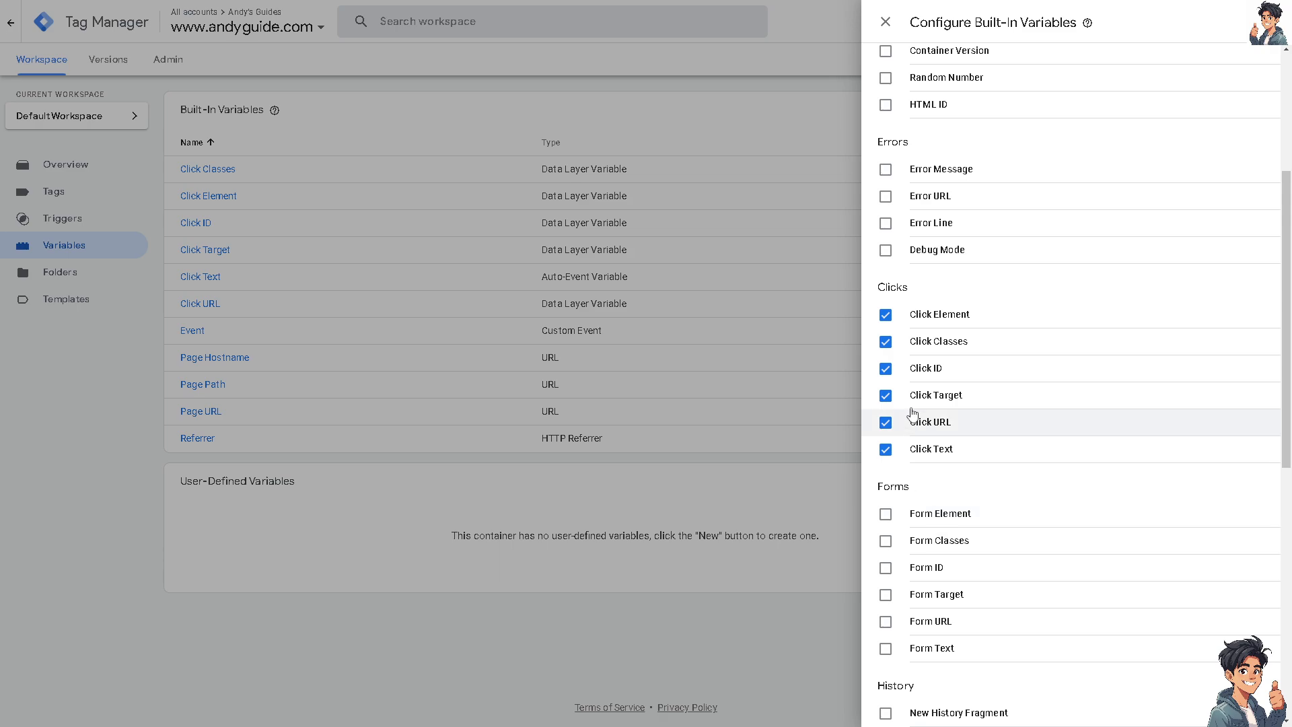
Disable all six built-in variables in the Clicks group
{"action": "left_click", "coordinate": [886, 316]}
{"action": "left_click", "coordinate": [885, 343]}
{"action": "left_click", "coordinate": [886, 370]}
{"action": "left_click", "coordinate": [886, 397]}
{"action": "left_click", "coordinate": [886, 423]}
{"action": "left_click", "coordinate": [886, 449]}
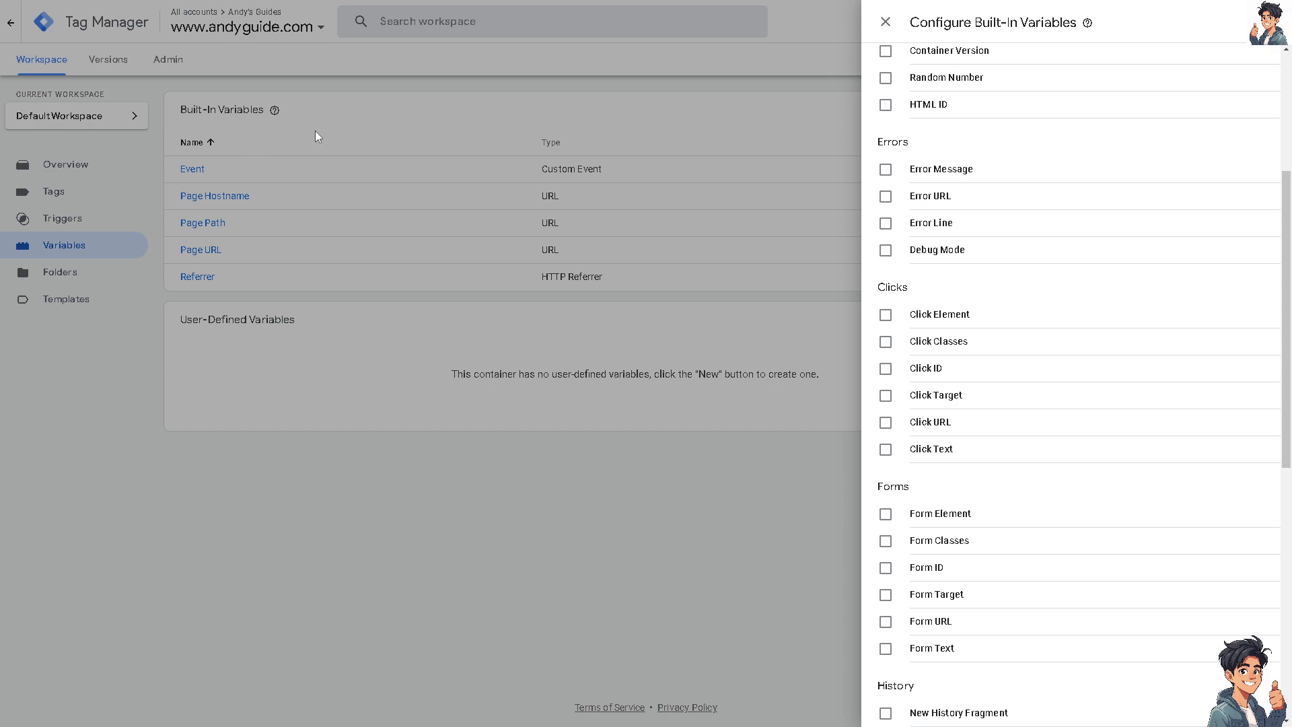
Re-enable all six built-in Clicks variables, from Click Element to Click Text, and close the variable configuration
{"action": "left_click", "coordinate": [886, 314]}
{"action": "left_click", "coordinate": [885, 342]}
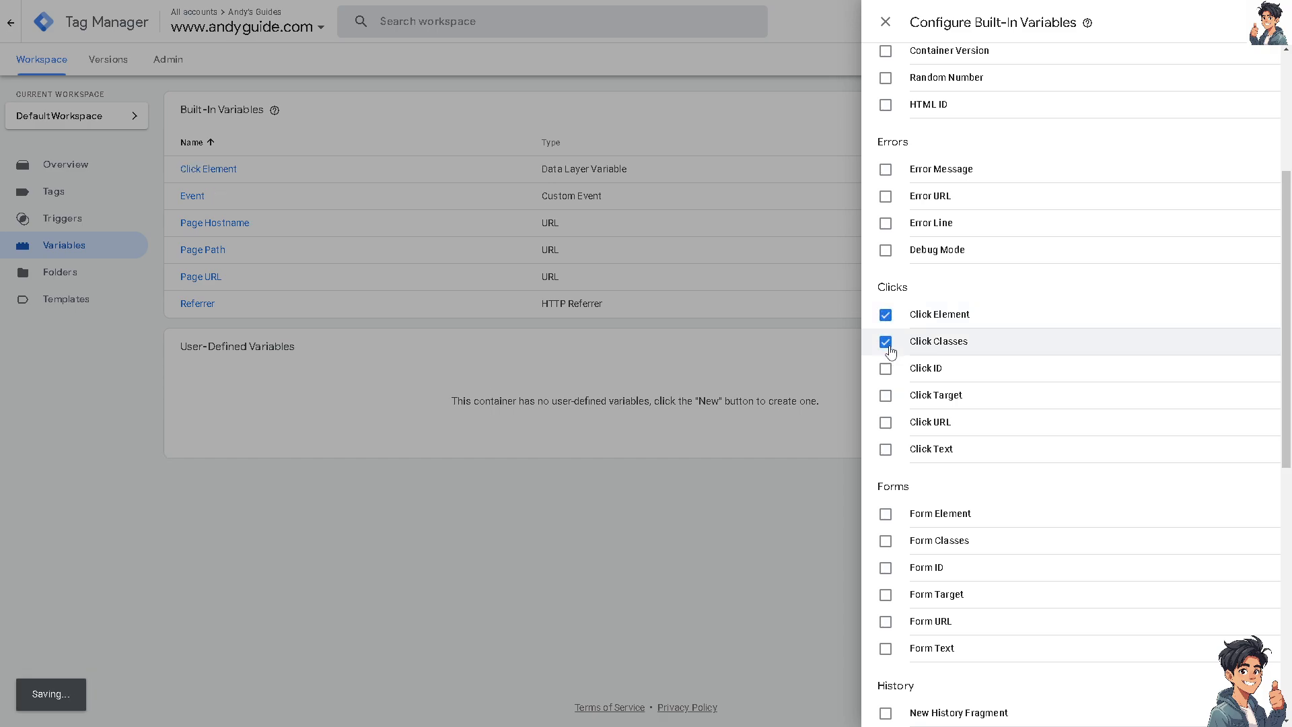
{"action": "left_click", "coordinate": [886, 369]}
{"action": "left_click", "coordinate": [886, 396]}
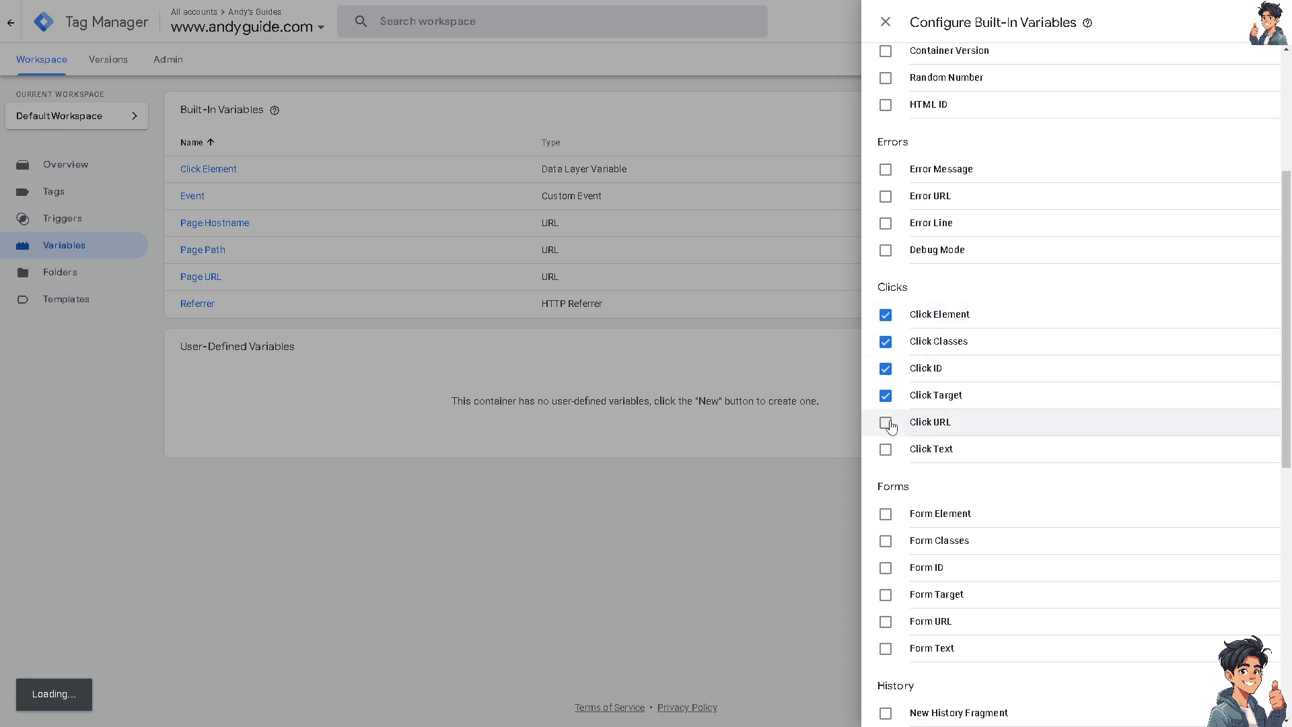
{"action": "left_click", "coordinate": [885, 422]}
{"action": "left_click", "coordinate": [885, 450]}
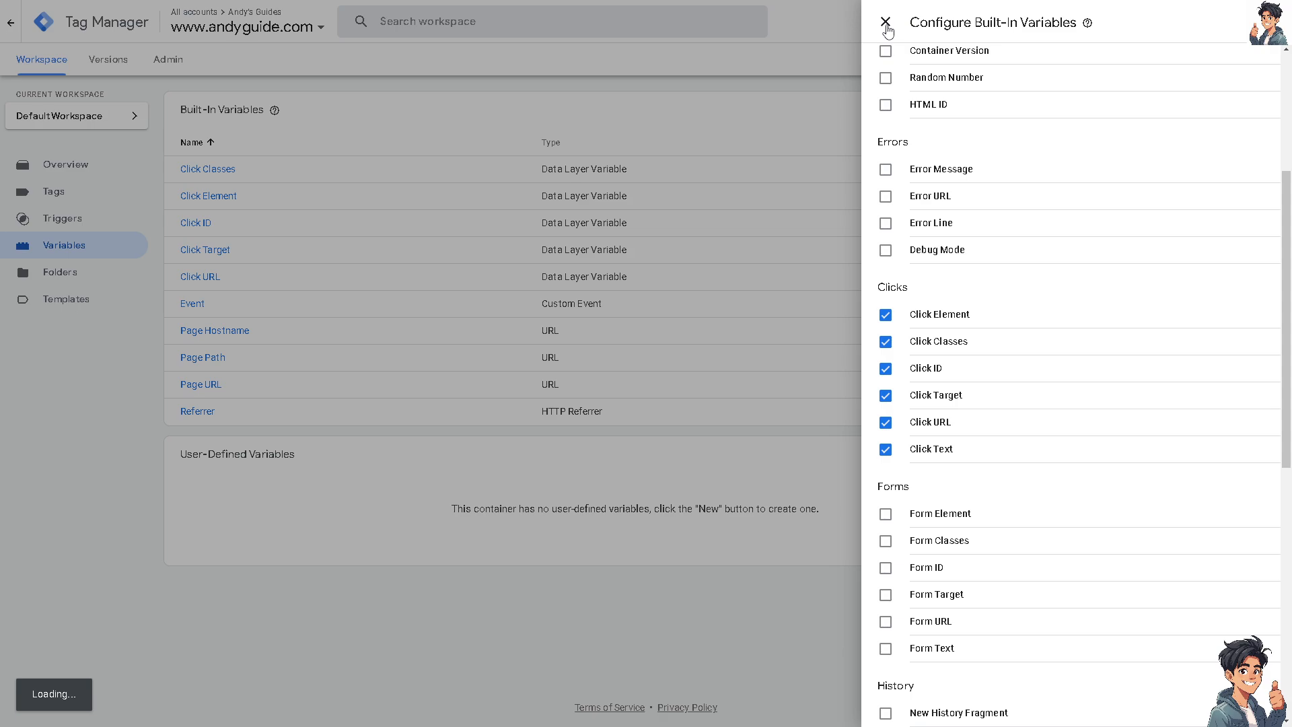
{"action": "left_click", "coordinate": [885, 23]}
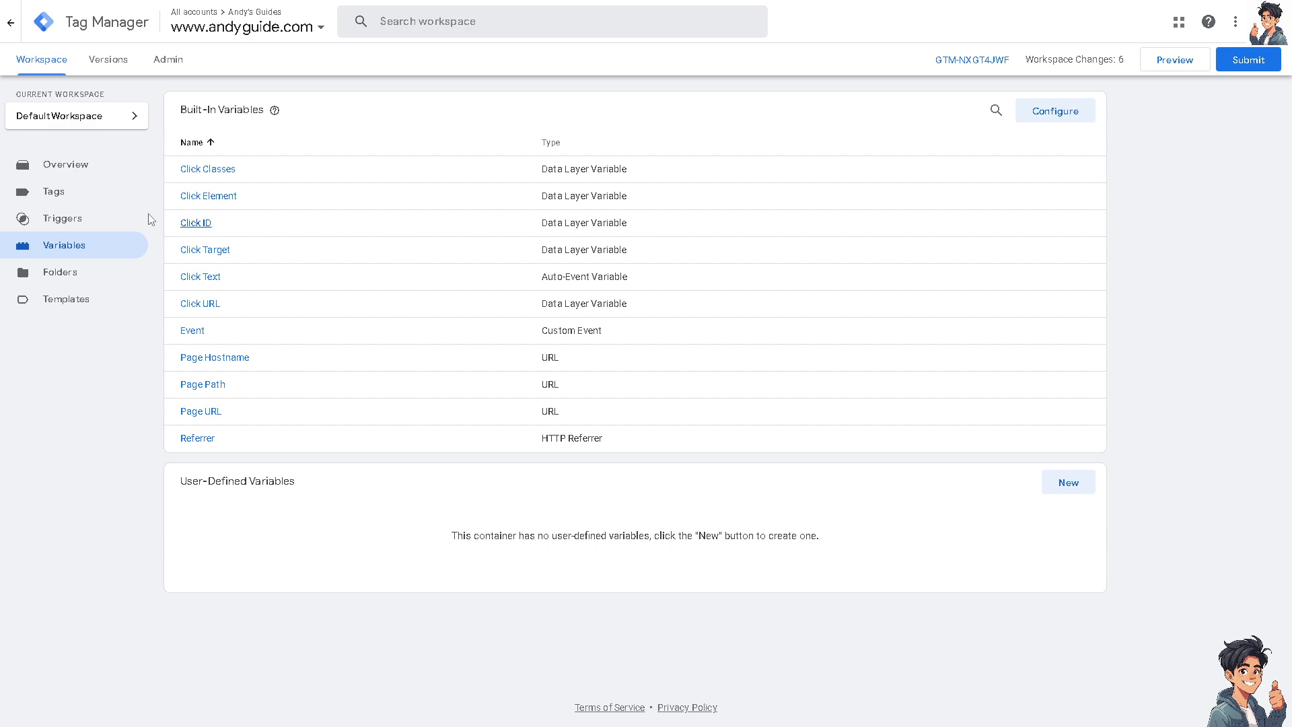
Create a trigger named "How To Track Button Clicks In Google Analytics 4" with the trigger type Click - All Elements
{"action": "left_click", "coordinate": [75, 225]}
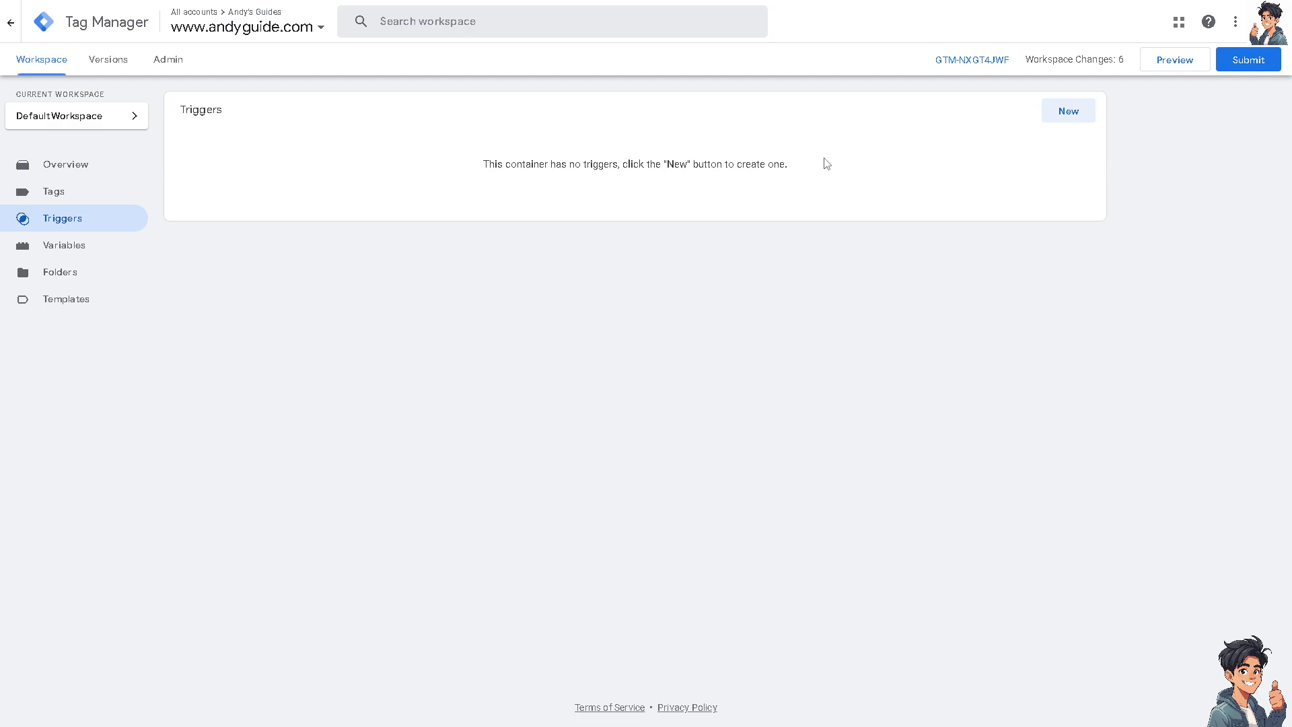
{"action": "left_click", "coordinate": [1068, 113]}
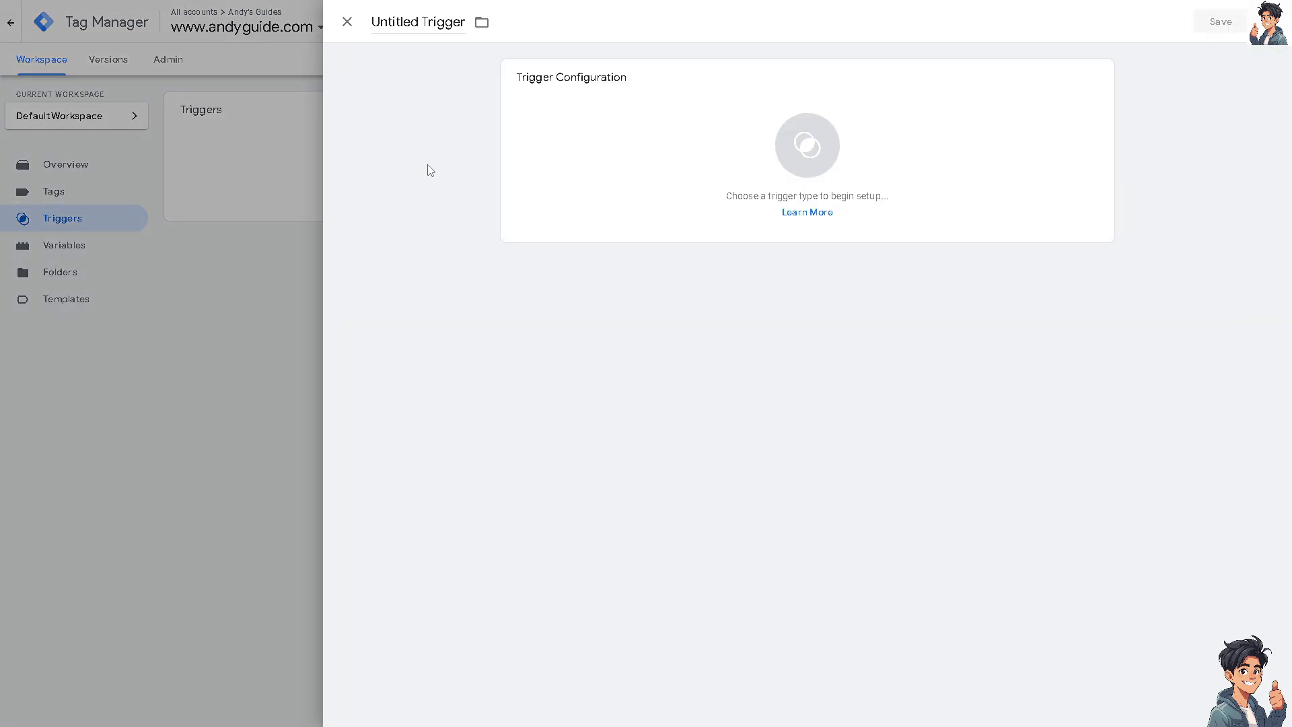
{"action": "left_click", "coordinate": [395, 27]}
{"action": "key", "text": "ctrl+a"}
{"action": "type", "text": "How To Track Button Clicks In Google Analytics 4"}
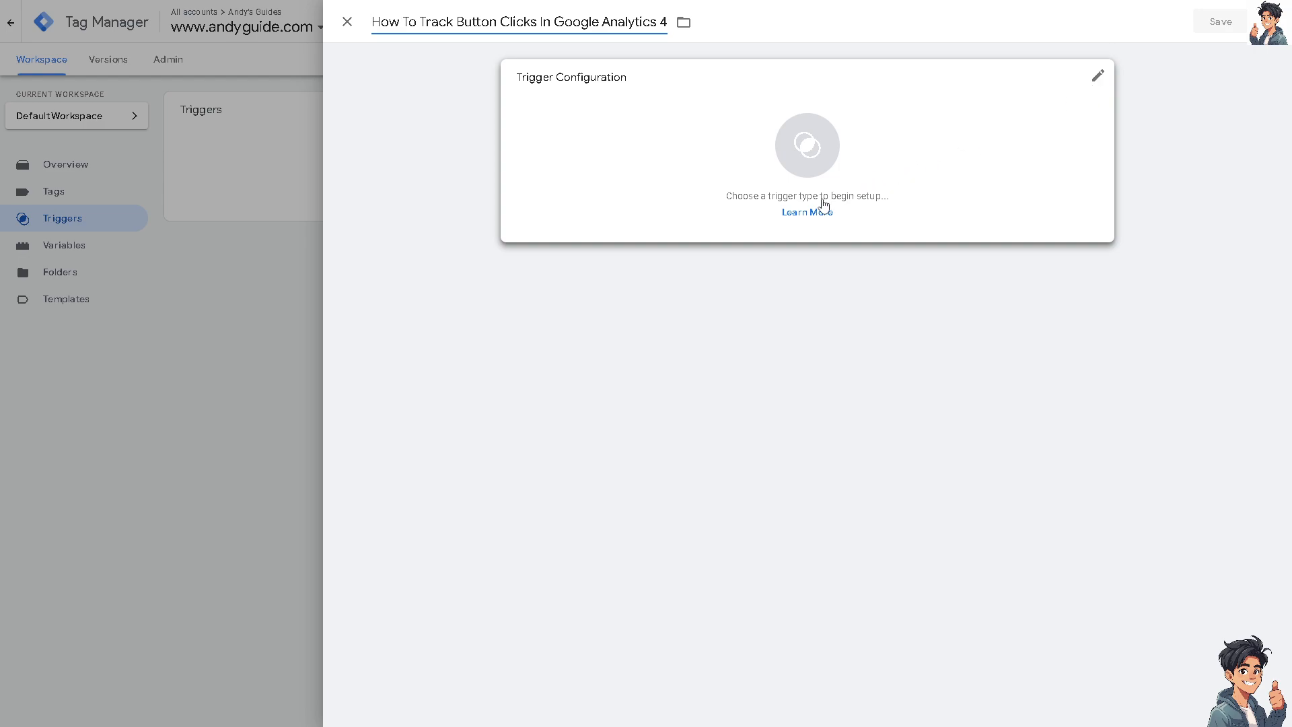
{"action": "left_click", "coordinate": [1094, 95]}
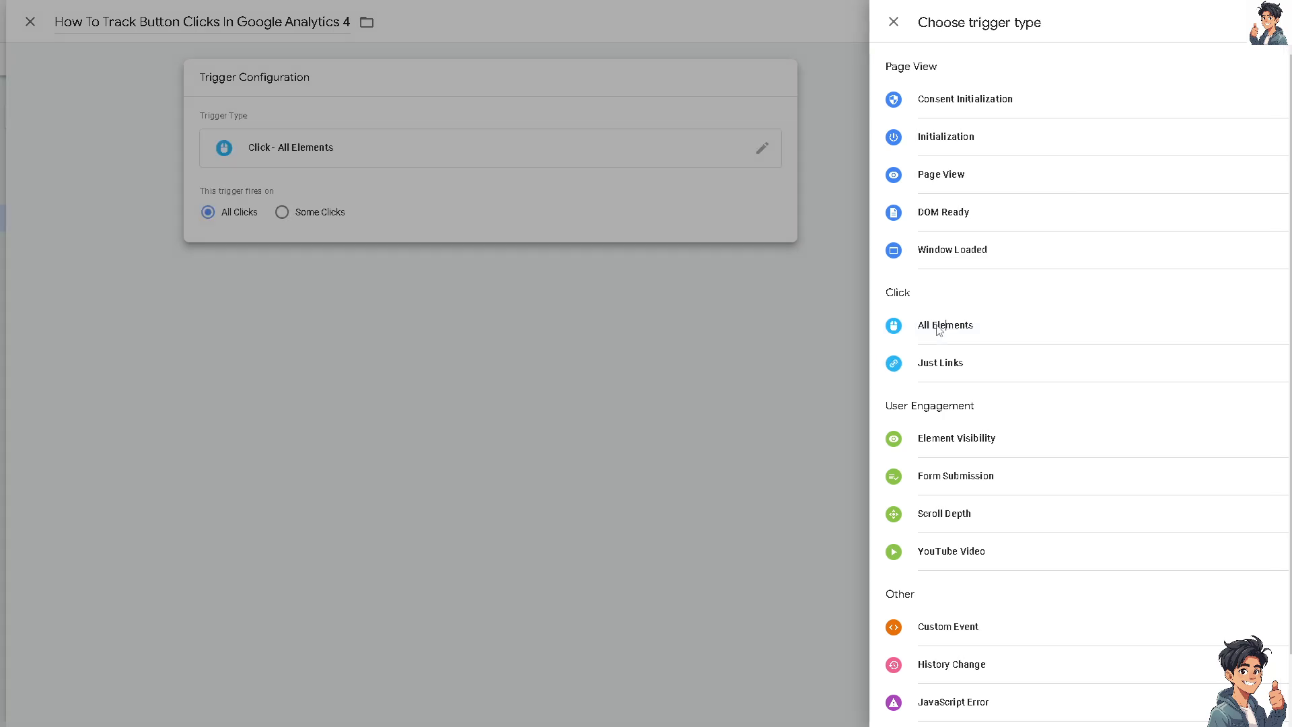
{"action": "left_click", "coordinate": [936, 328]}
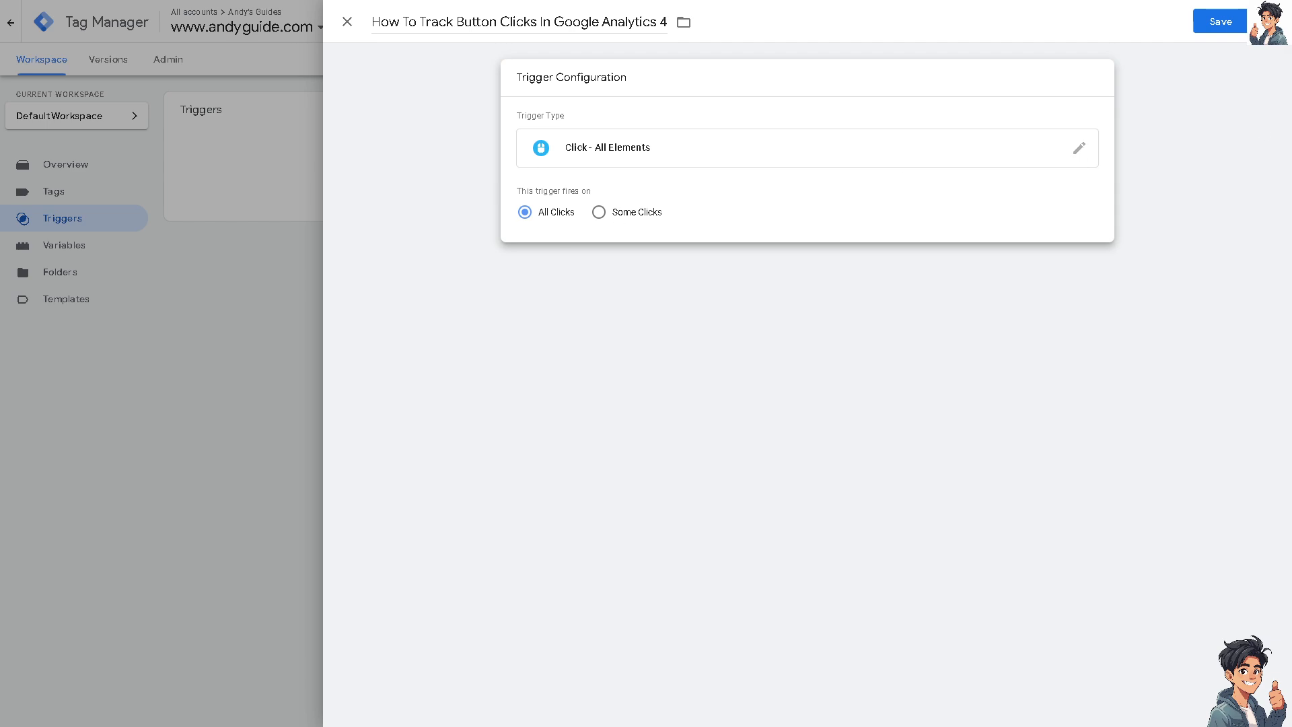
Restrict the trigger to some clicks where Click Text contains "subscribe" and save it
{"action": "left_click", "coordinate": [605, 213]}
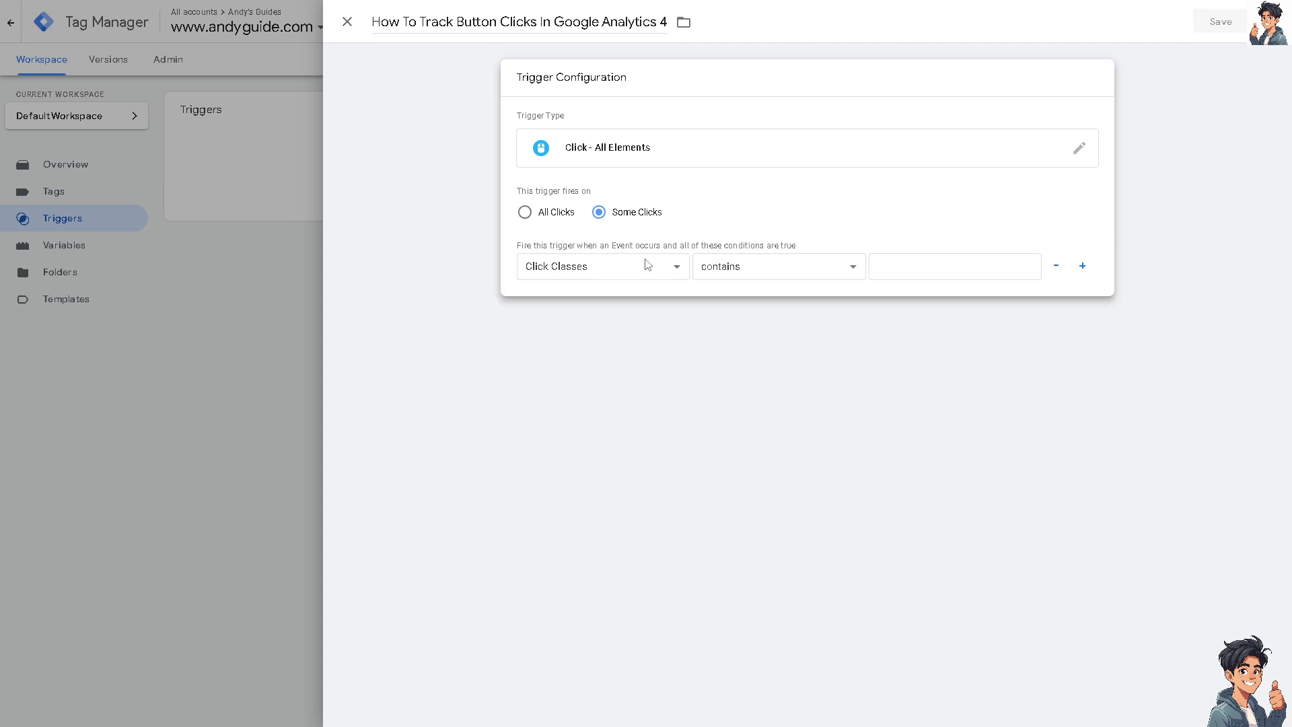
{"action": "left_click", "coordinate": [674, 269]}
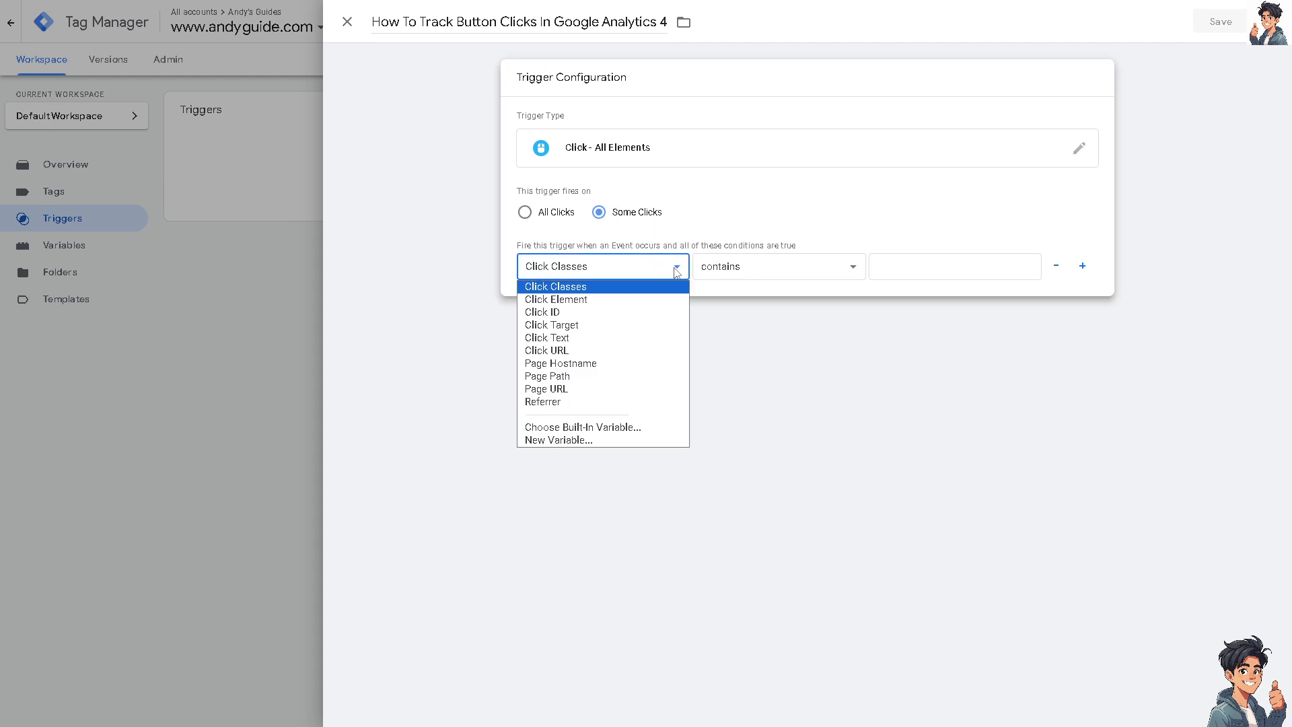
{"action": "left_click", "coordinate": [576, 338]}
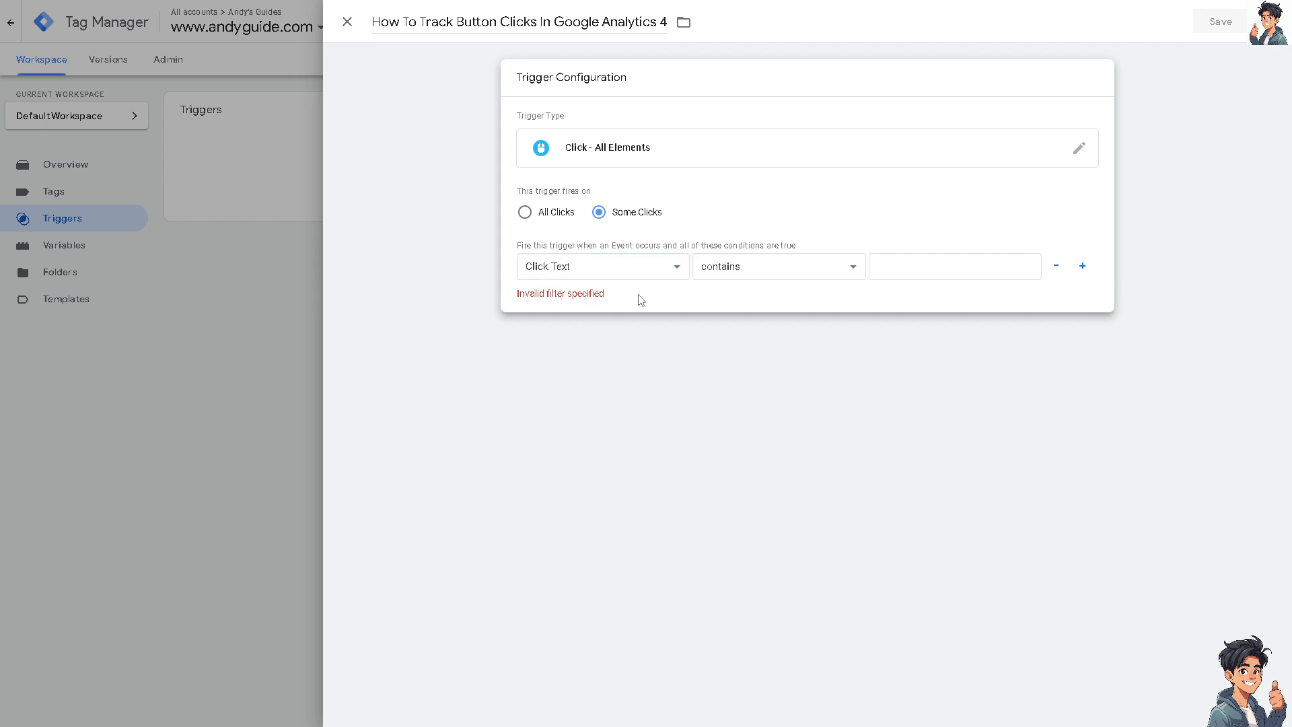
{"action": "left_click", "coordinate": [912, 267]}
{"action": "type", "text": "sub"}
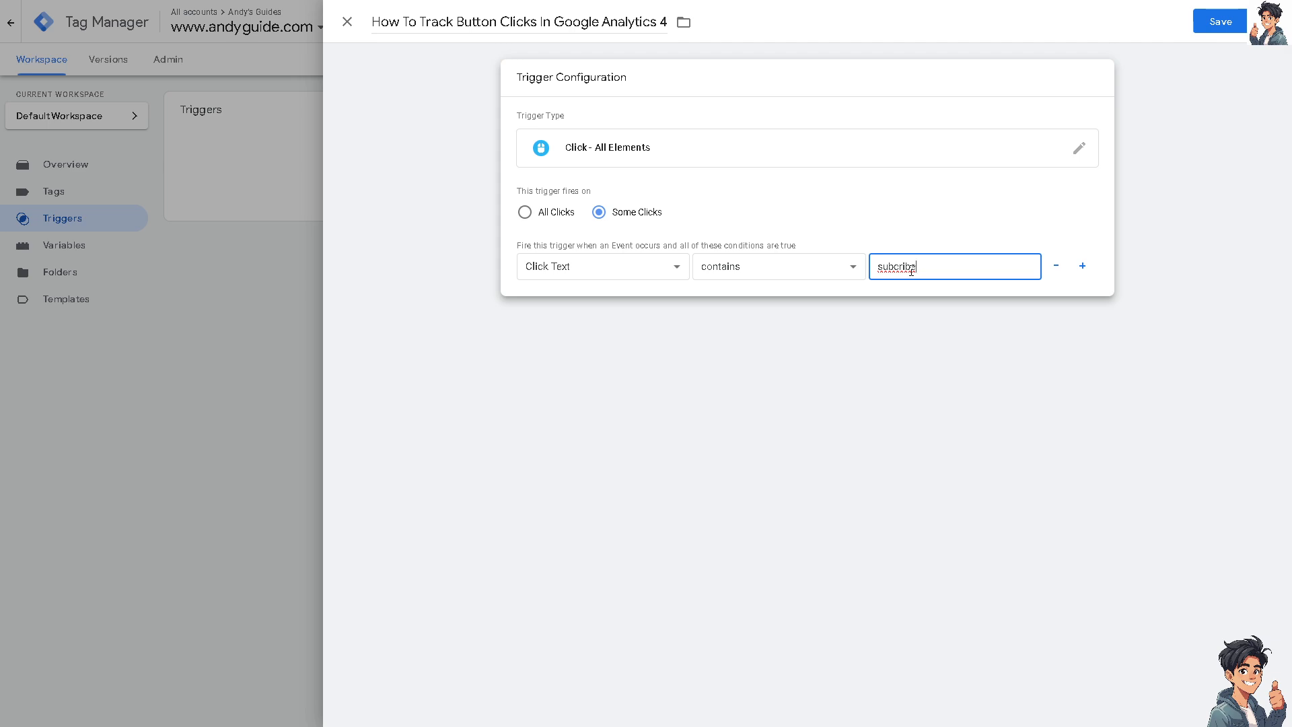
{"action": "type", "text": "s"}
{"action": "left_click", "coordinate": [1226, 21]}
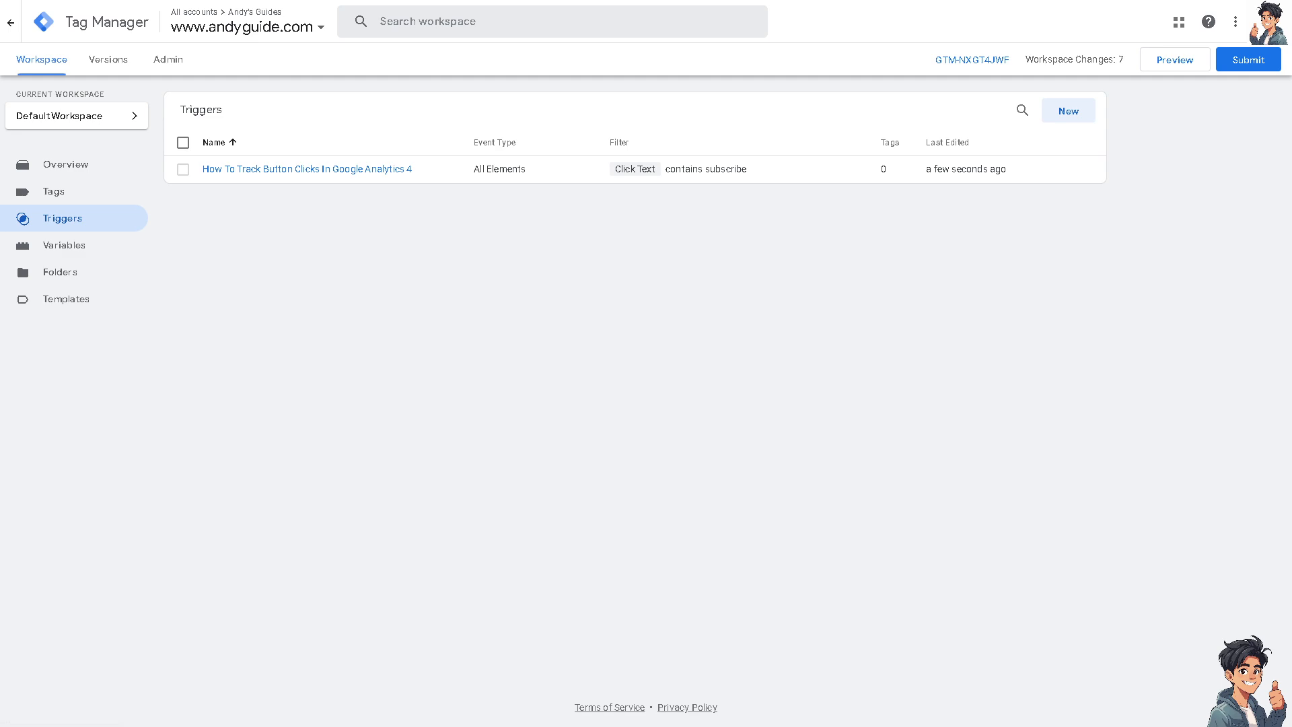
Create a new tag and name it "How To Track Button Clicks In GA4"
{"action": "left_click", "coordinate": [65, 194]}
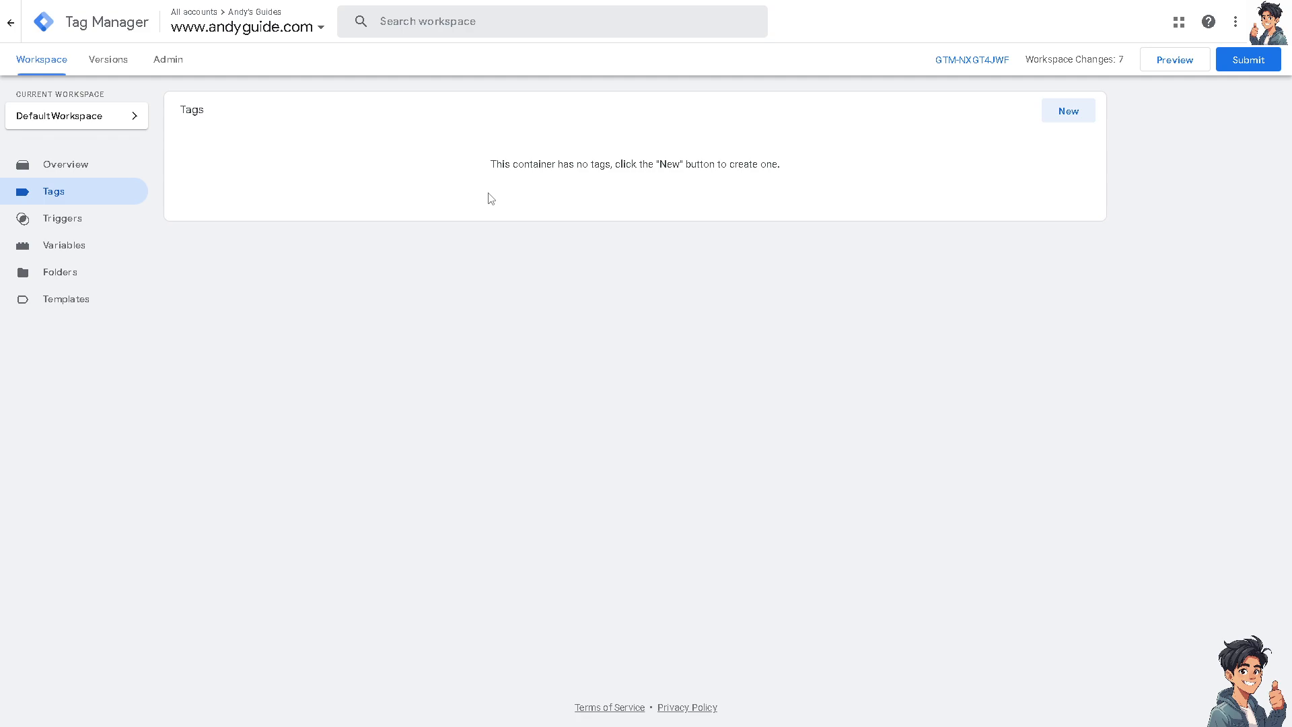
{"action": "left_click", "coordinate": [1070, 112]}
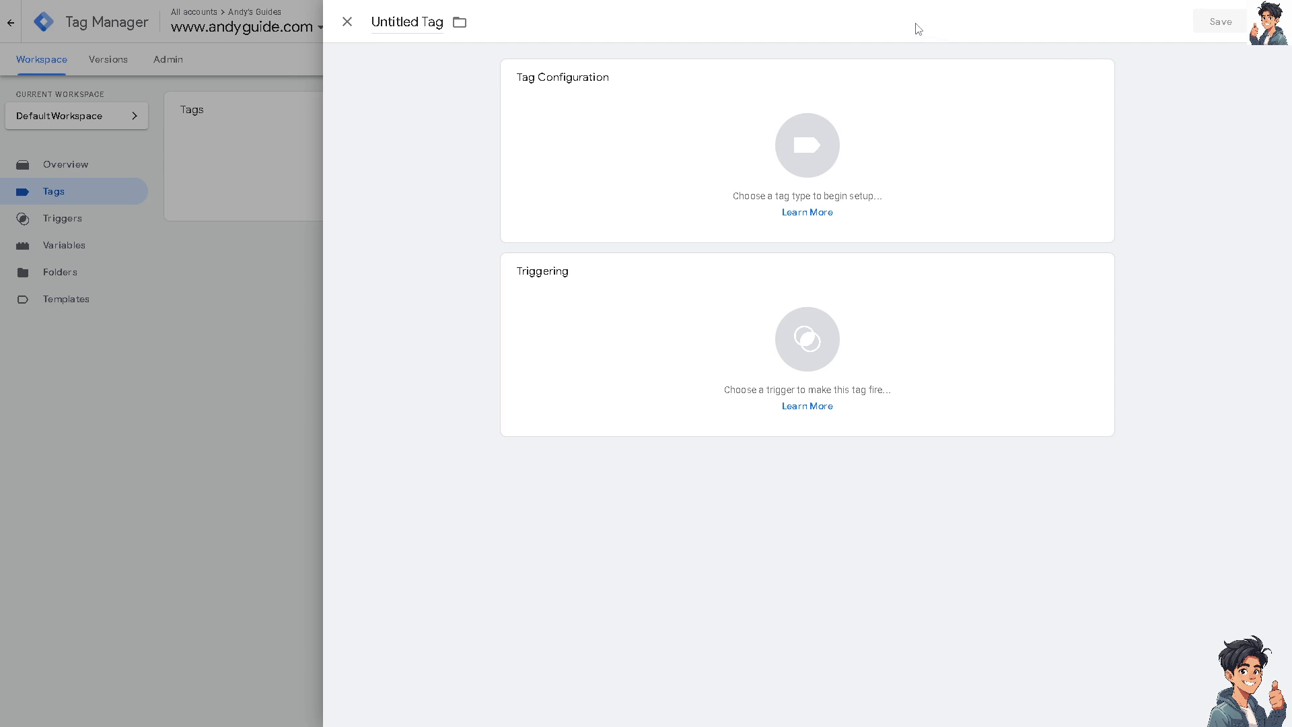
{"action": "left_click", "coordinate": [398, 22]}
{"action": "key", "text": "ctrl+a"}
{"action": "type", "text": "How To Track Button Clicks In Google Analytics 4"}
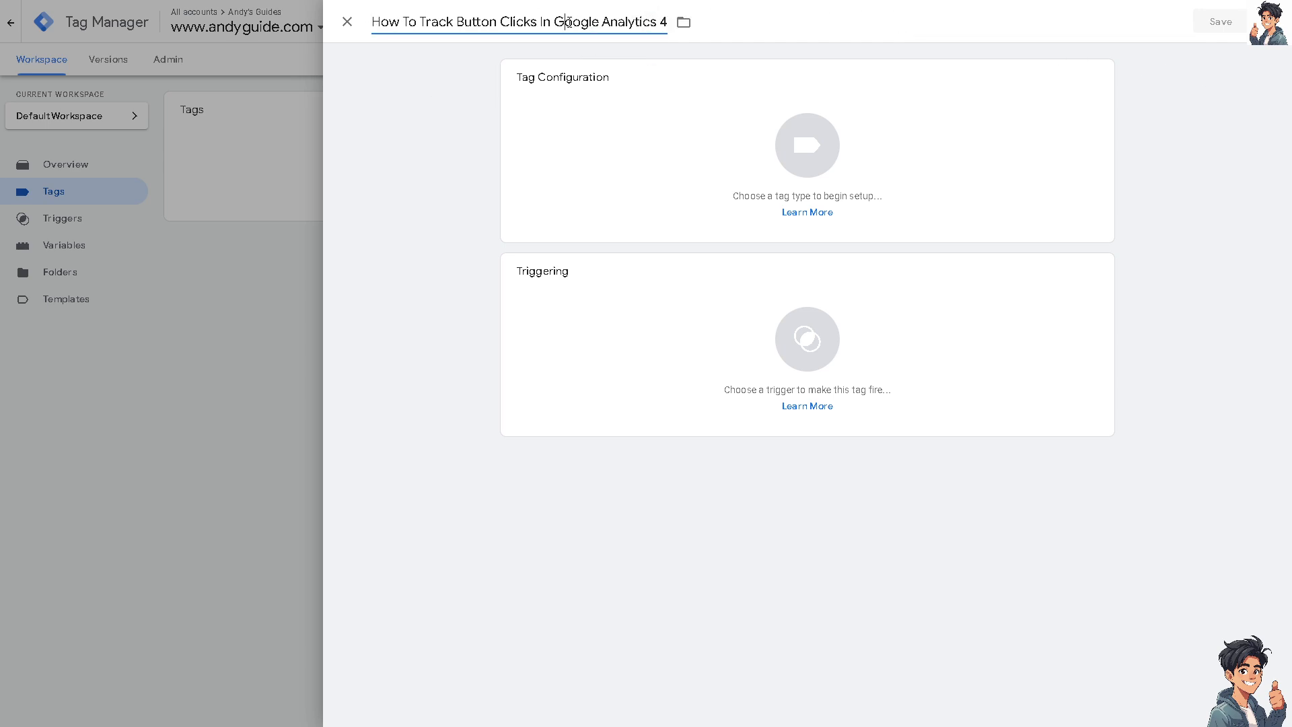
{"action": "left_click_drag", "start_coordinate": [568, 21], "coordinate": [657, 21]}
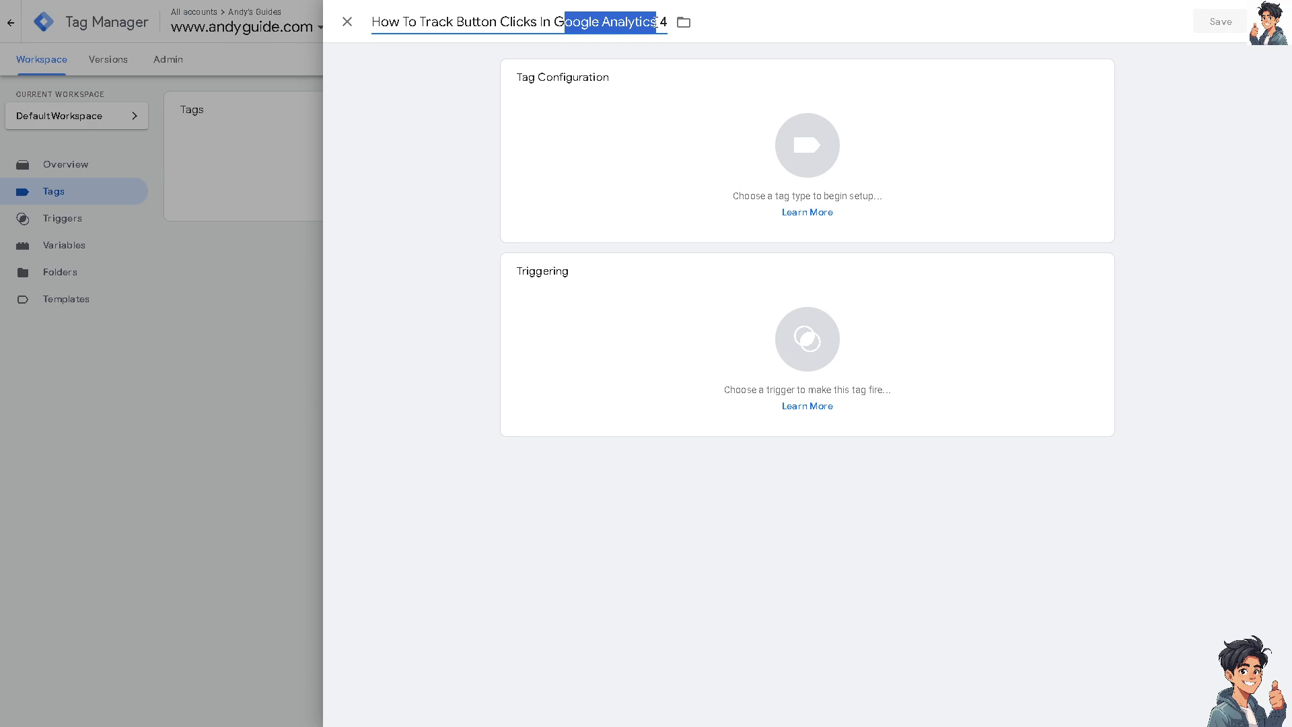
{"action": "type", "text": "A"}
{"action": "key", "text": "Delete"}
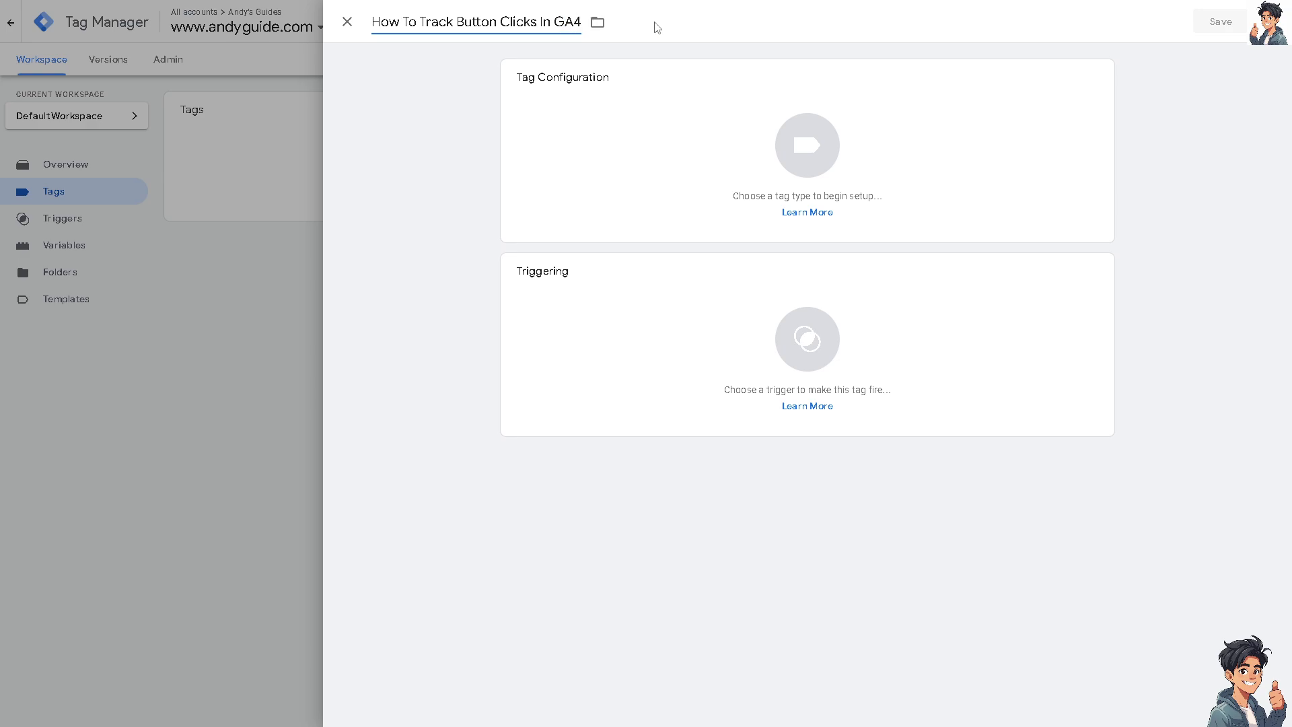
Set the tag type to Google Analytics: GA4 Event
{"action": "left_click", "coordinate": [1101, 78]}
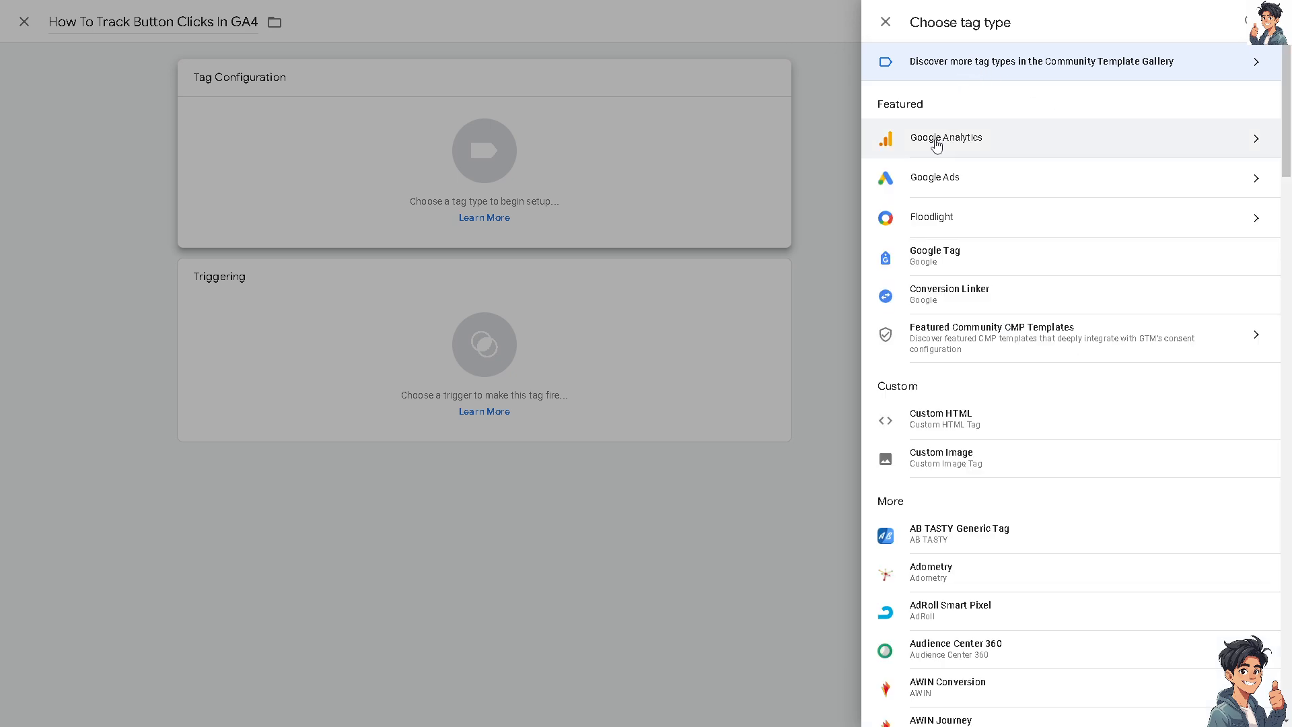
{"action": "left_click", "coordinate": [937, 146]}
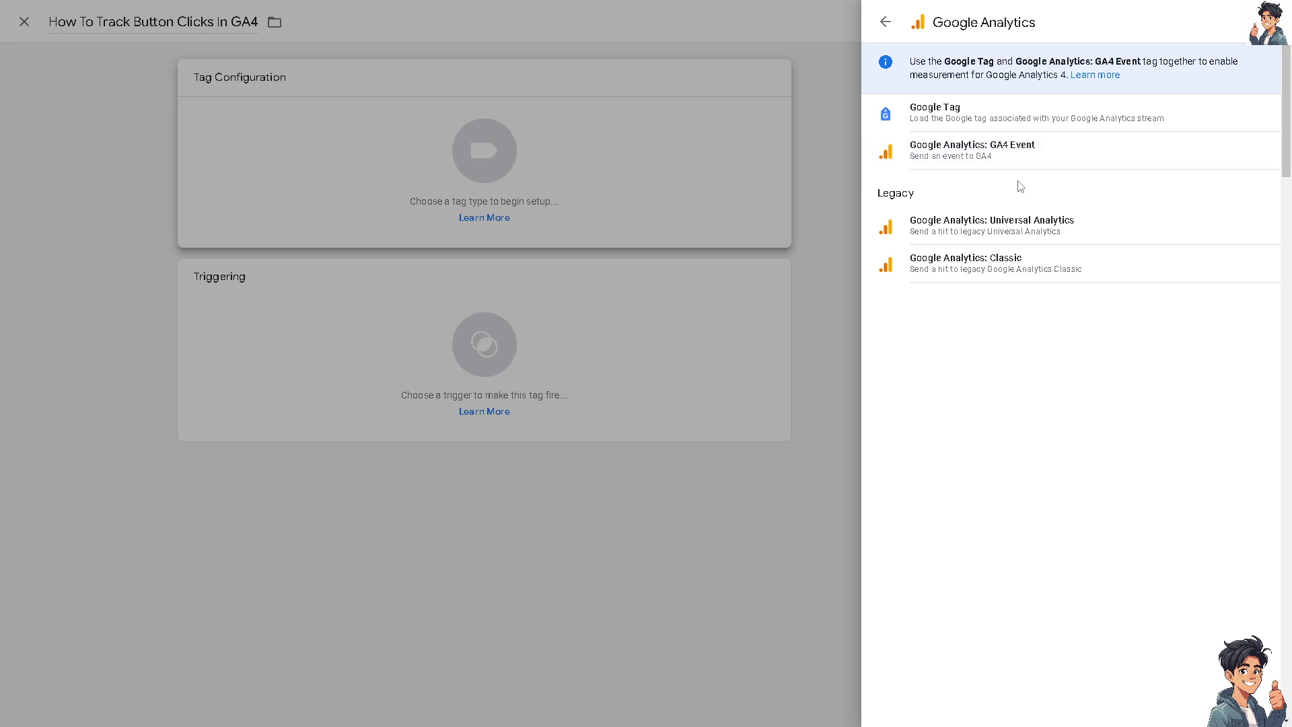
{"action": "left_click", "coordinate": [937, 149]}
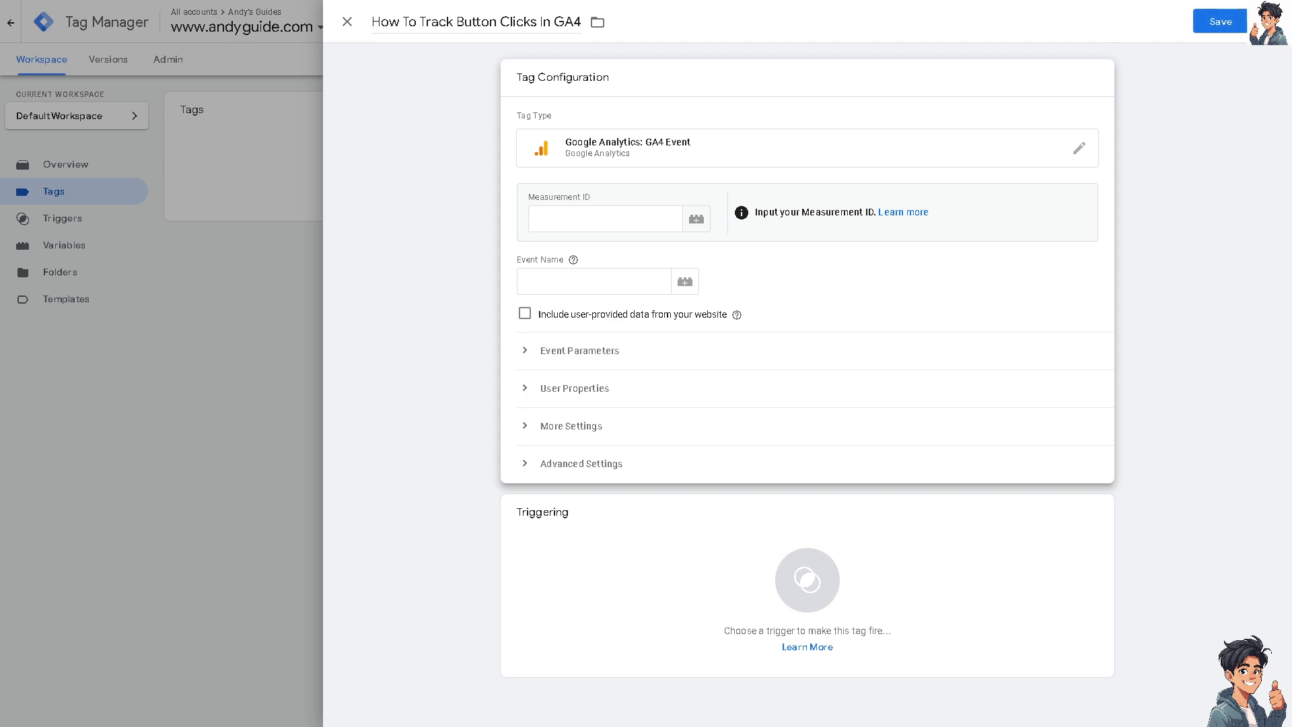
Insert the Event variable as the tag's measurement ID
{"action": "left_click", "coordinate": [535, 219]}
{"action": "left_click", "coordinate": [698, 222]}
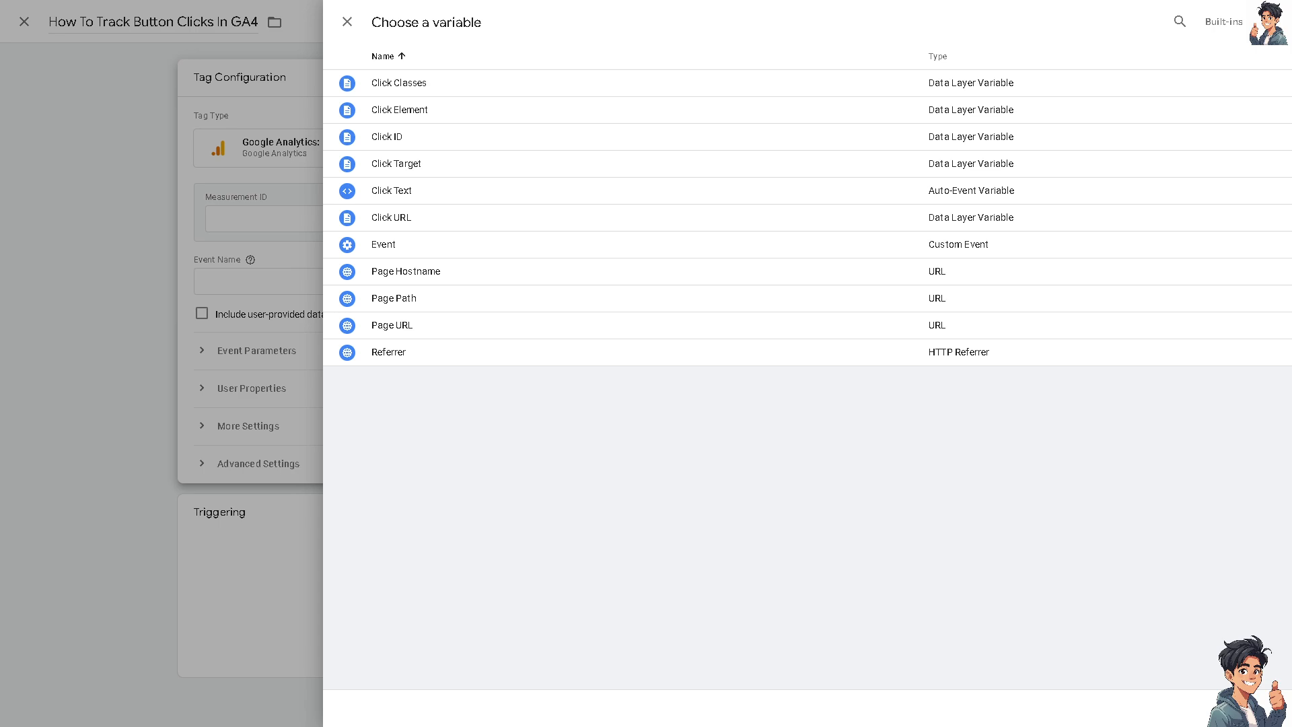
{"action": "left_click", "coordinate": [545, 250]}
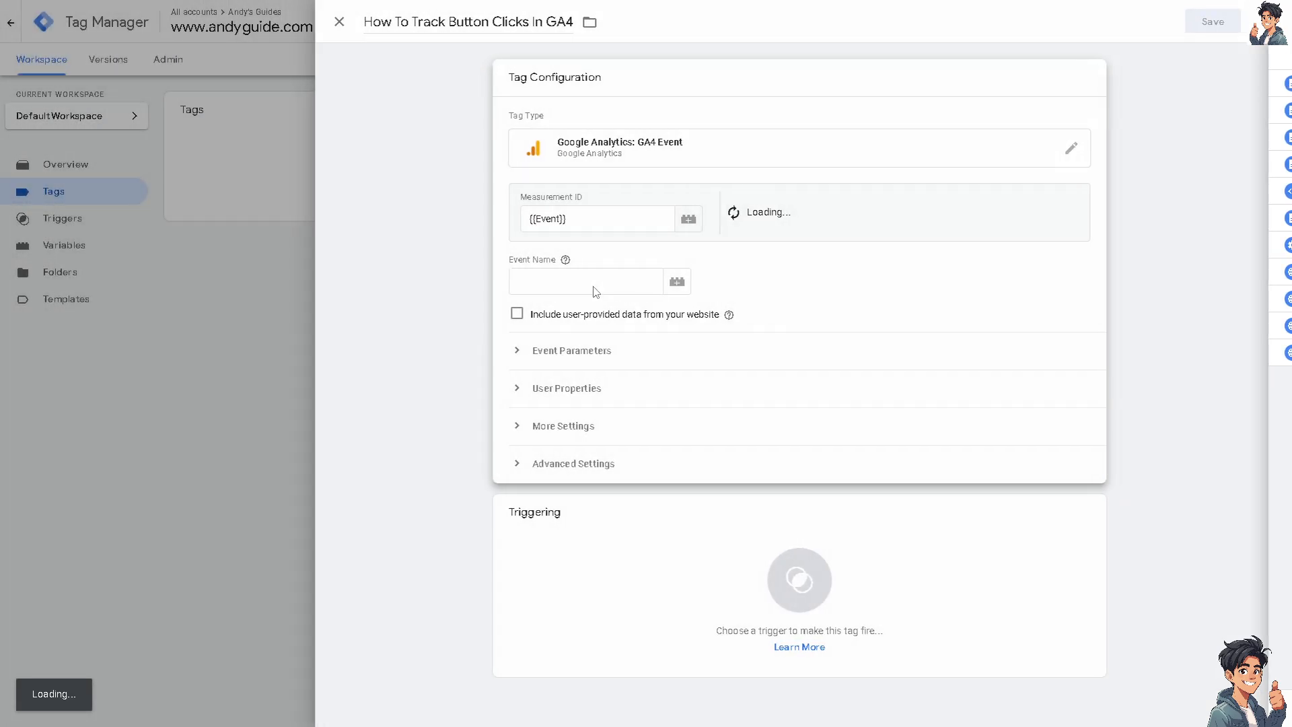
Replace the measurement ID with "Click Tag" and copy the same text into the event name
{"action": "left_click_drag", "start_coordinate": [597, 219], "coordinate": [456, 226]}
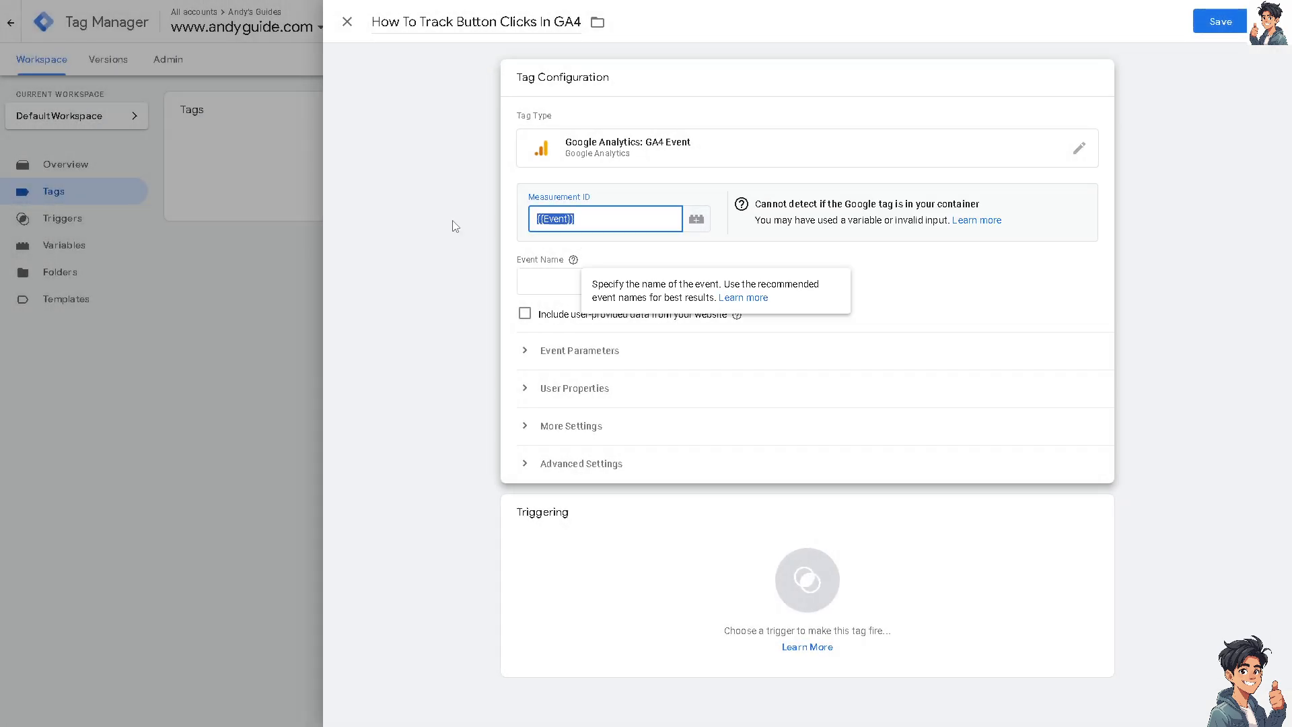
{"action": "left_click", "coordinate": [453, 225]}
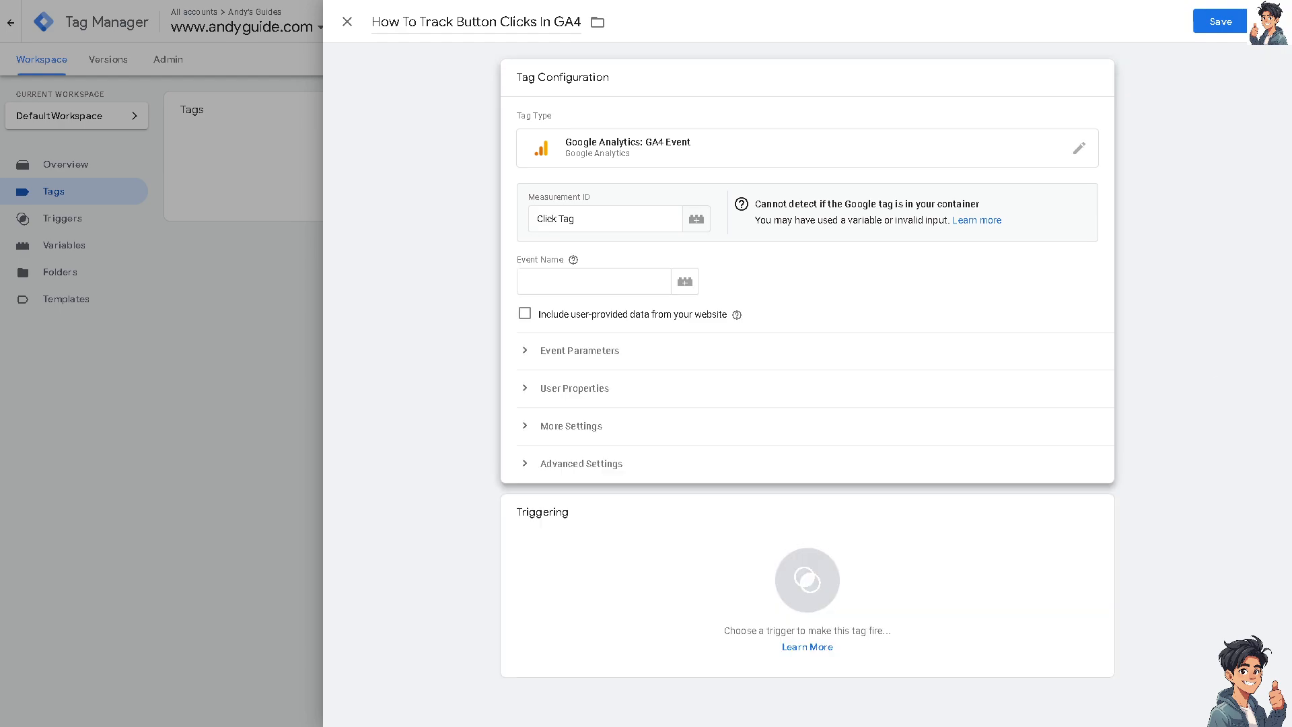
{"action": "left_click_drag", "start_coordinate": [586, 219], "coordinate": [519, 224]}
{"action": "key", "text": "ctrl+c"}
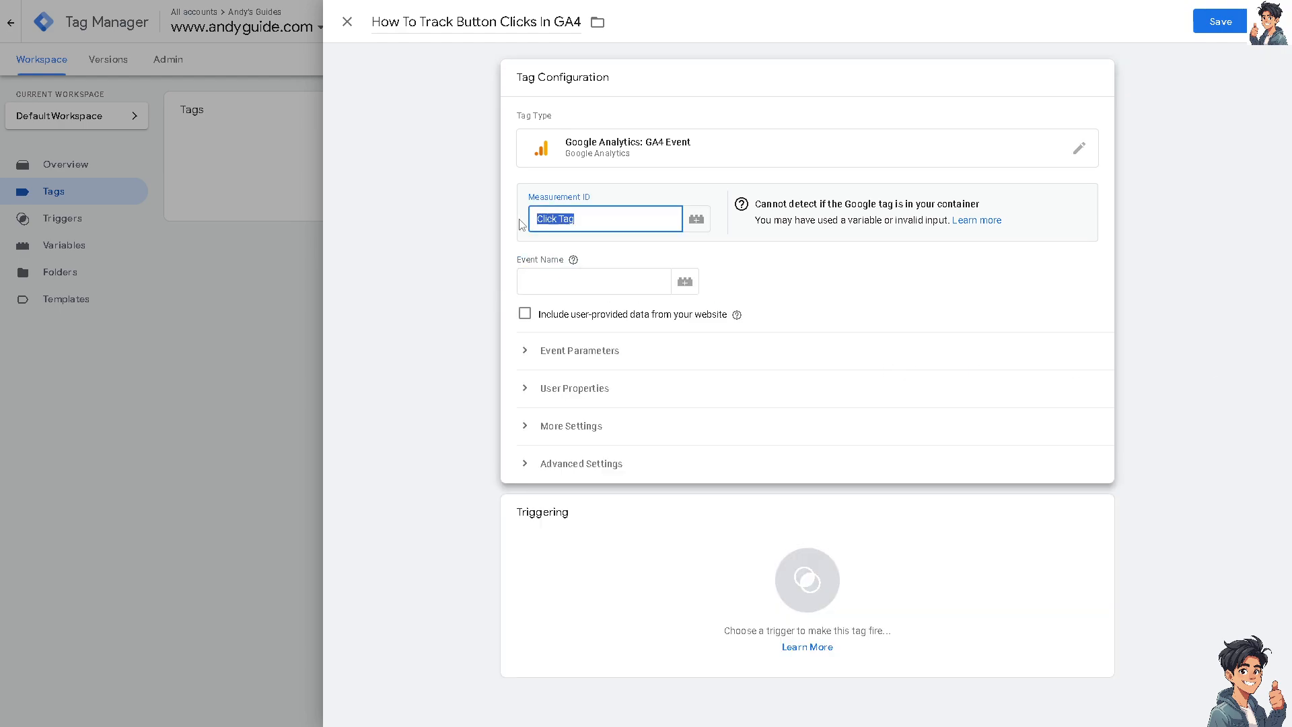
{"action": "left_click", "coordinate": [552, 281]}
{"action": "key", "text": "ctrl+v"}
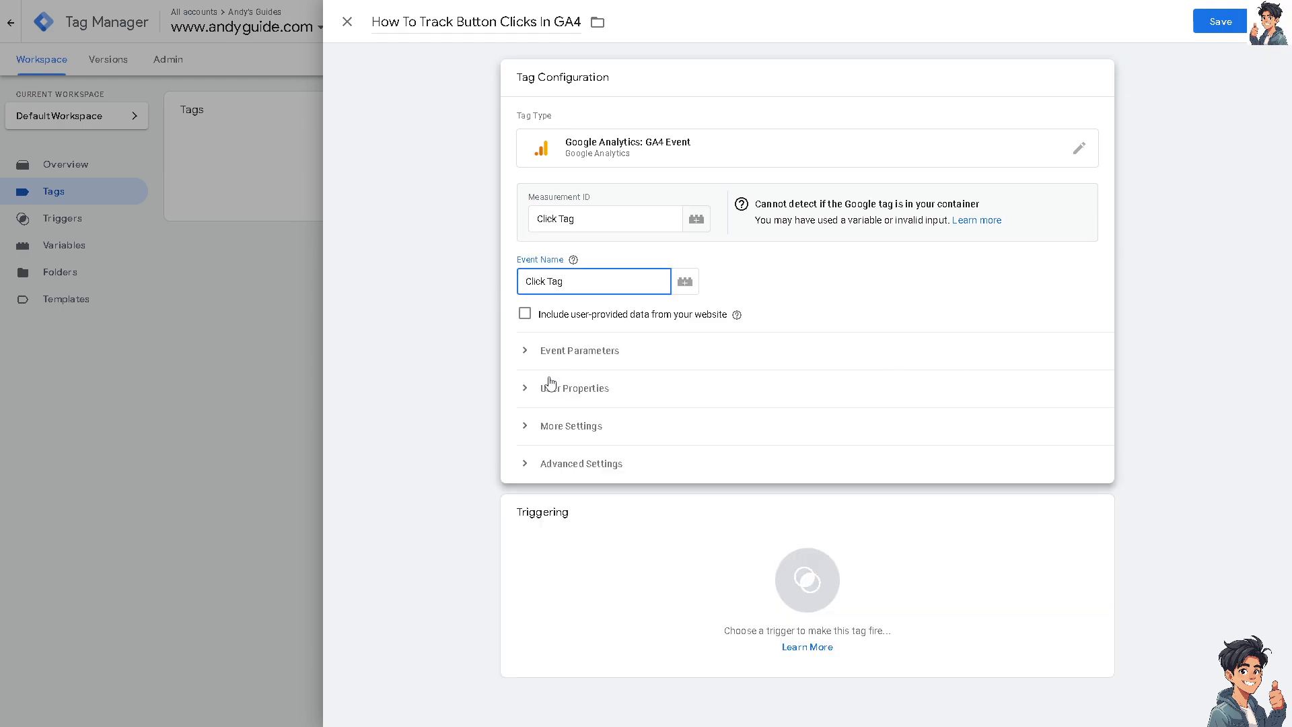
{"action": "left_click", "coordinate": [526, 351]}
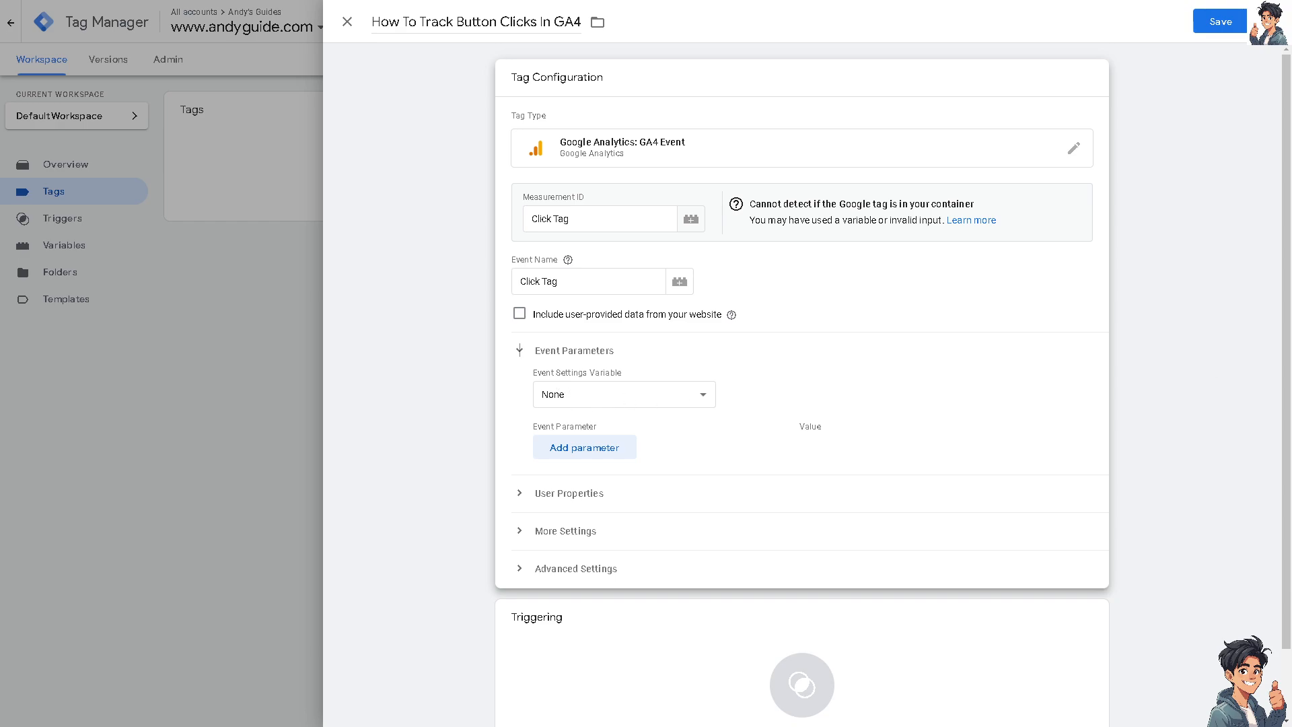
{"action": "left_click", "coordinate": [627, 396]}
{"action": "left_click", "coordinate": [613, 438]}
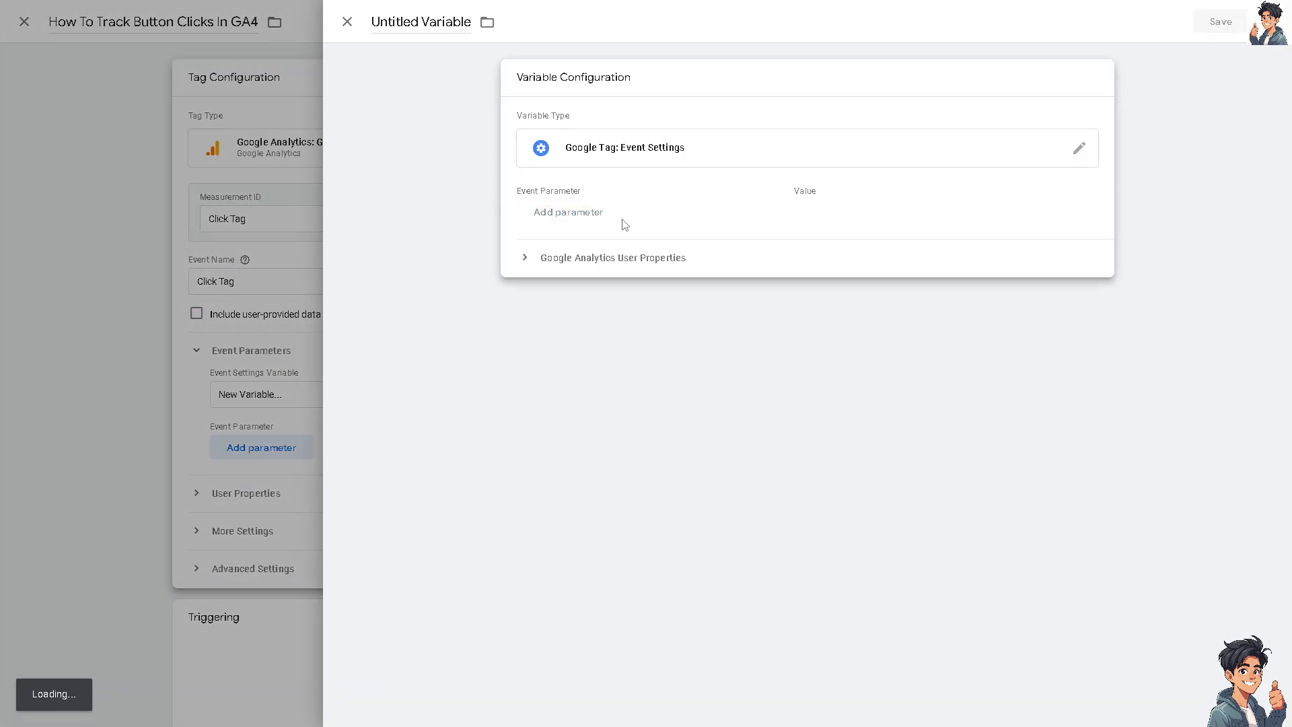
{"action": "left_click", "coordinate": [1078, 152]}
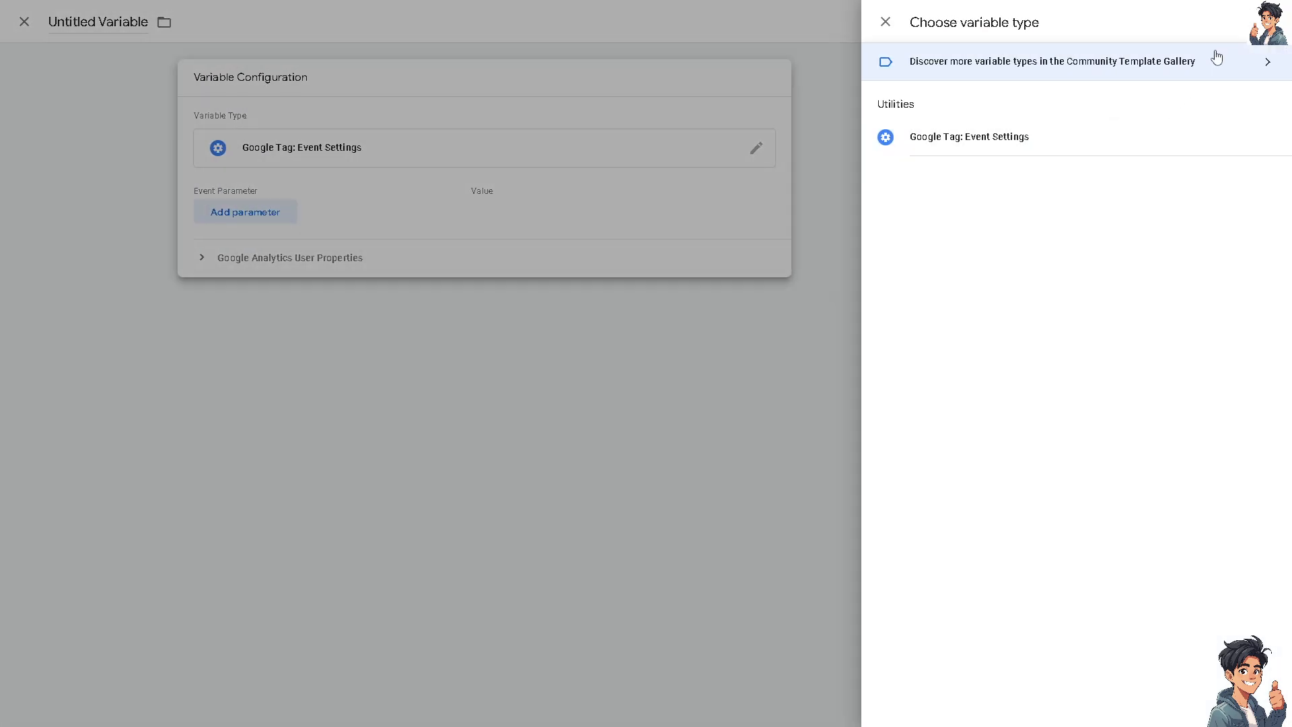
{"action": "left_click", "coordinate": [886, 22]}
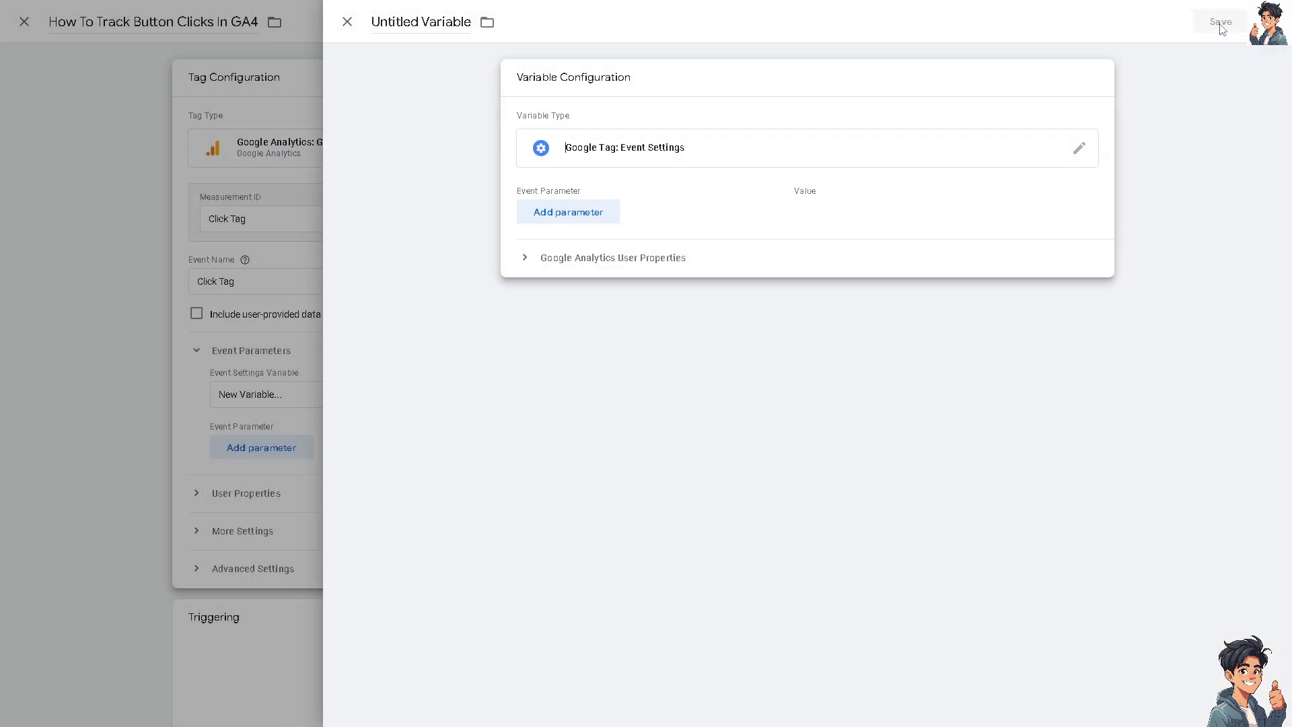
{"action": "left_click", "coordinate": [347, 22]}
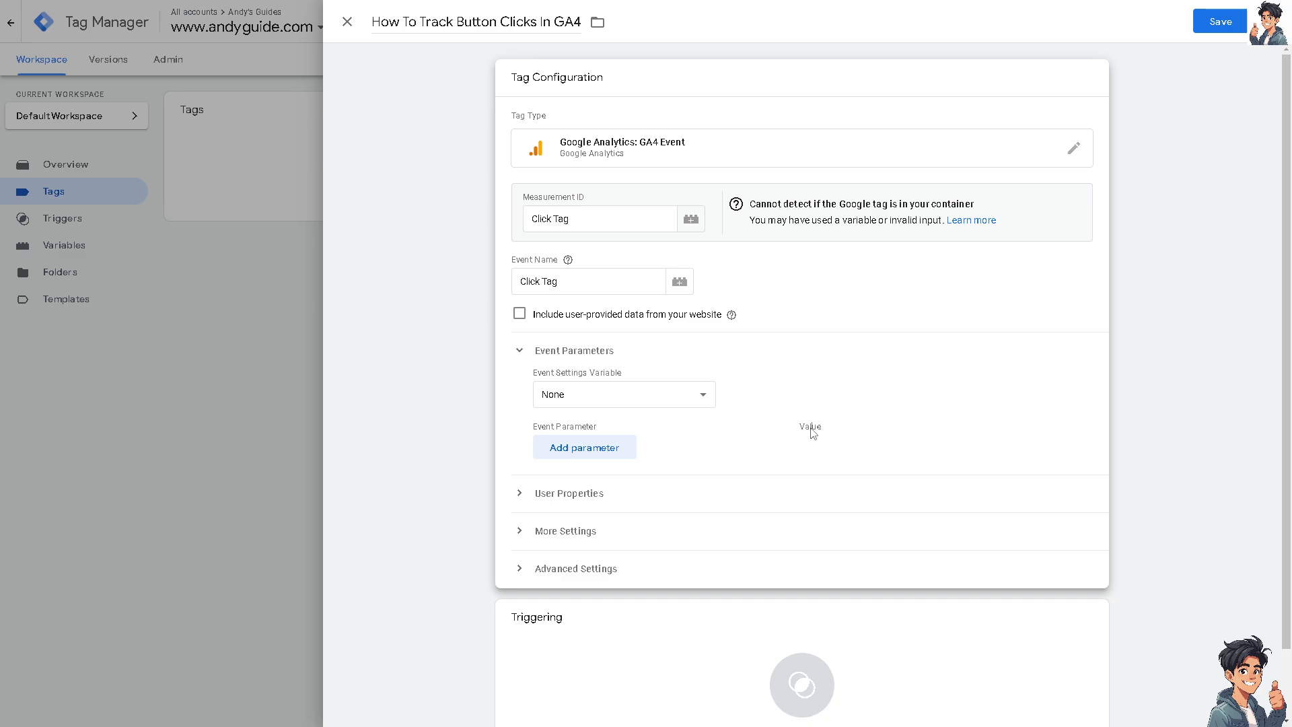
Add an event parameter to the tag and name it with the Click Text variable
{"action": "left_click", "coordinate": [619, 449]}
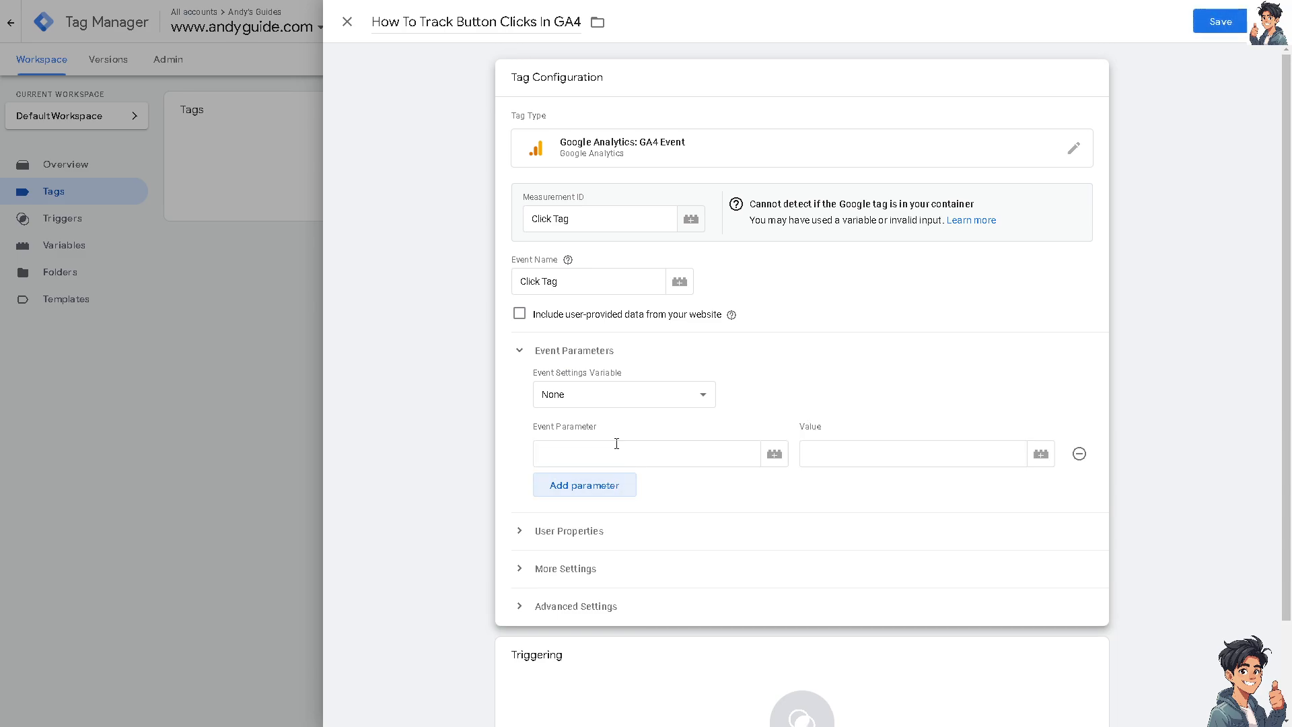
{"action": "left_click", "coordinate": [658, 446]}
{"action": "left_click", "coordinate": [774, 455]}
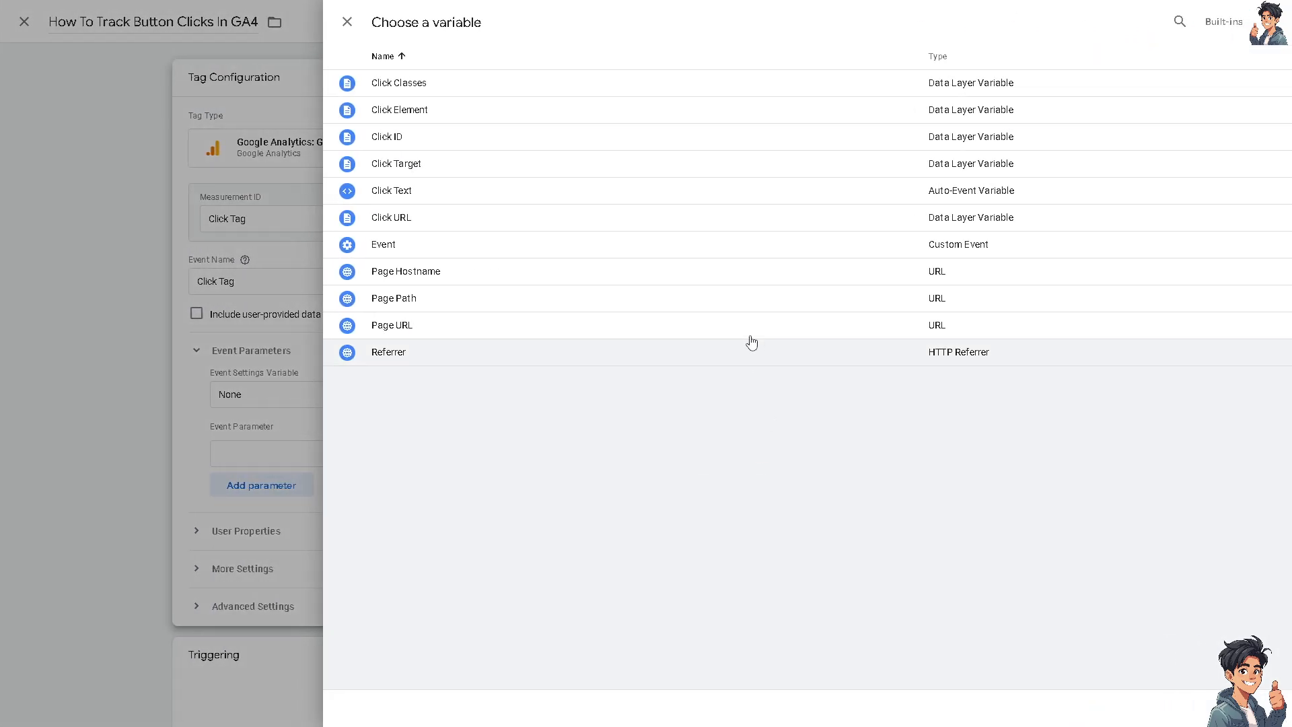
{"action": "left_click", "coordinate": [434, 192]}
{"action": "left_click", "coordinate": [912, 452]}
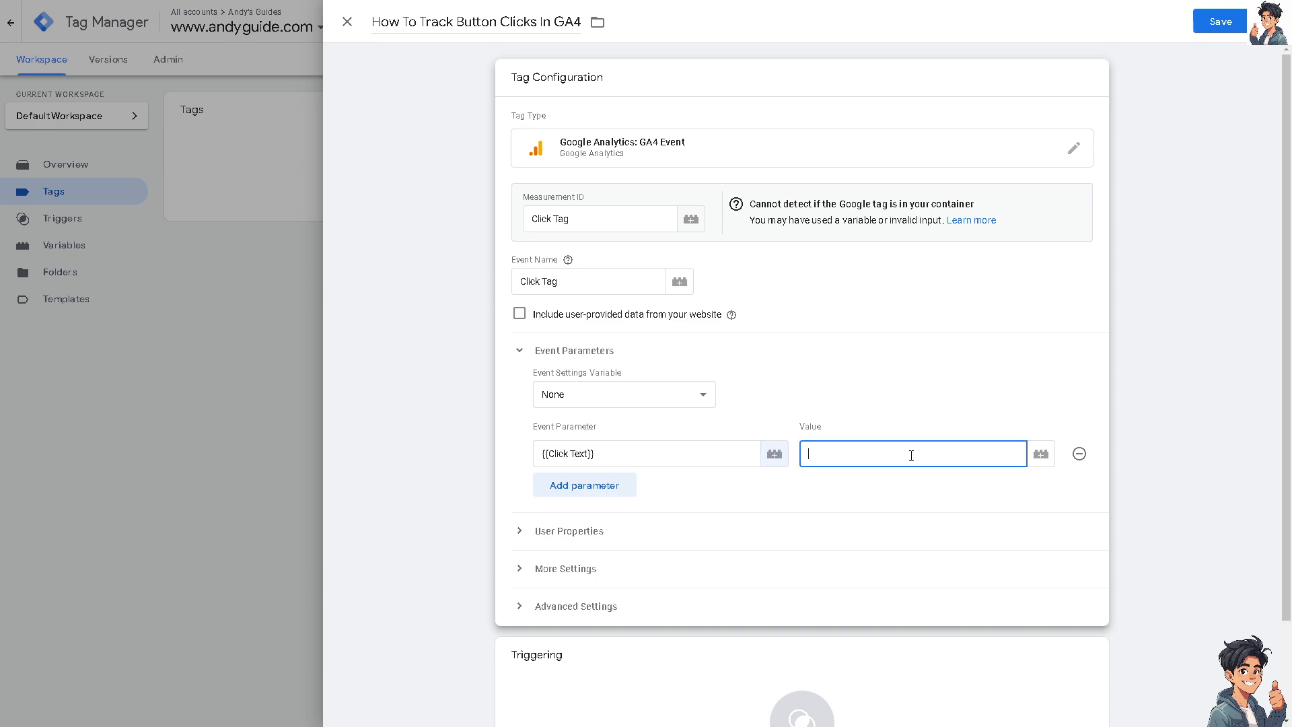
{"action": "left_click", "coordinate": [455, 456]}
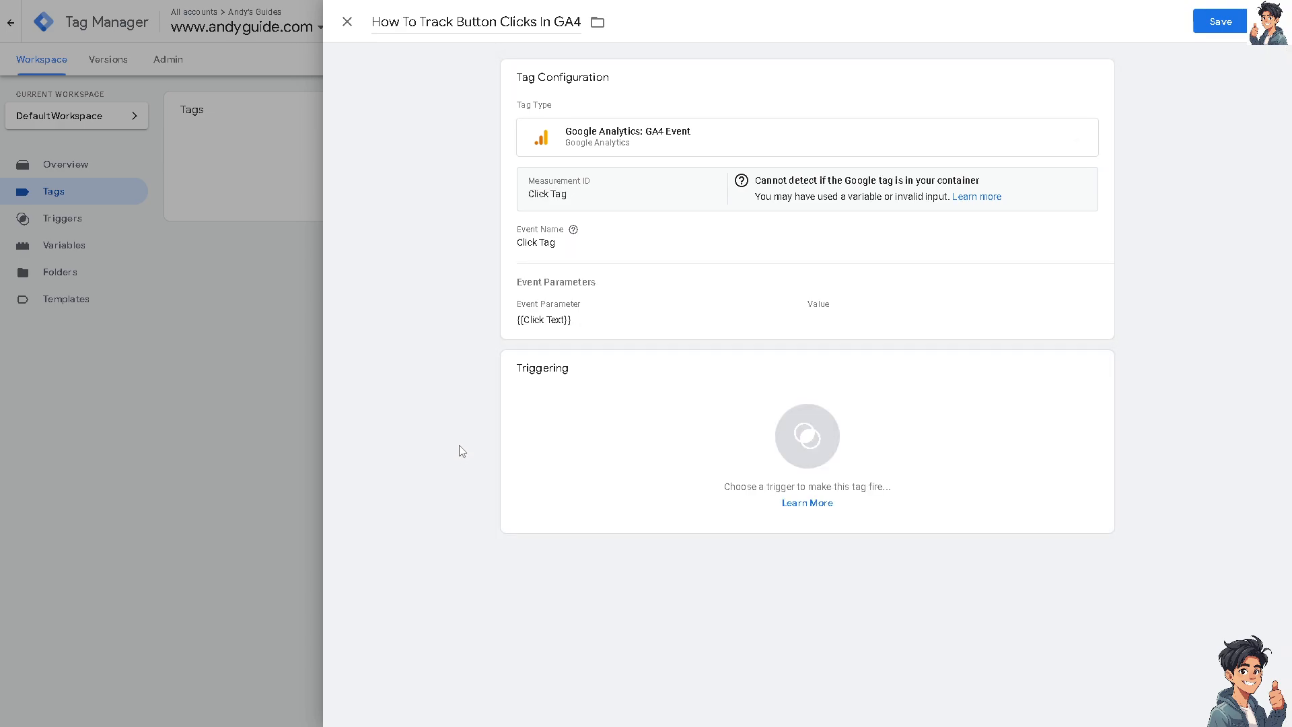
{"action": "left_click", "coordinate": [578, 325]}
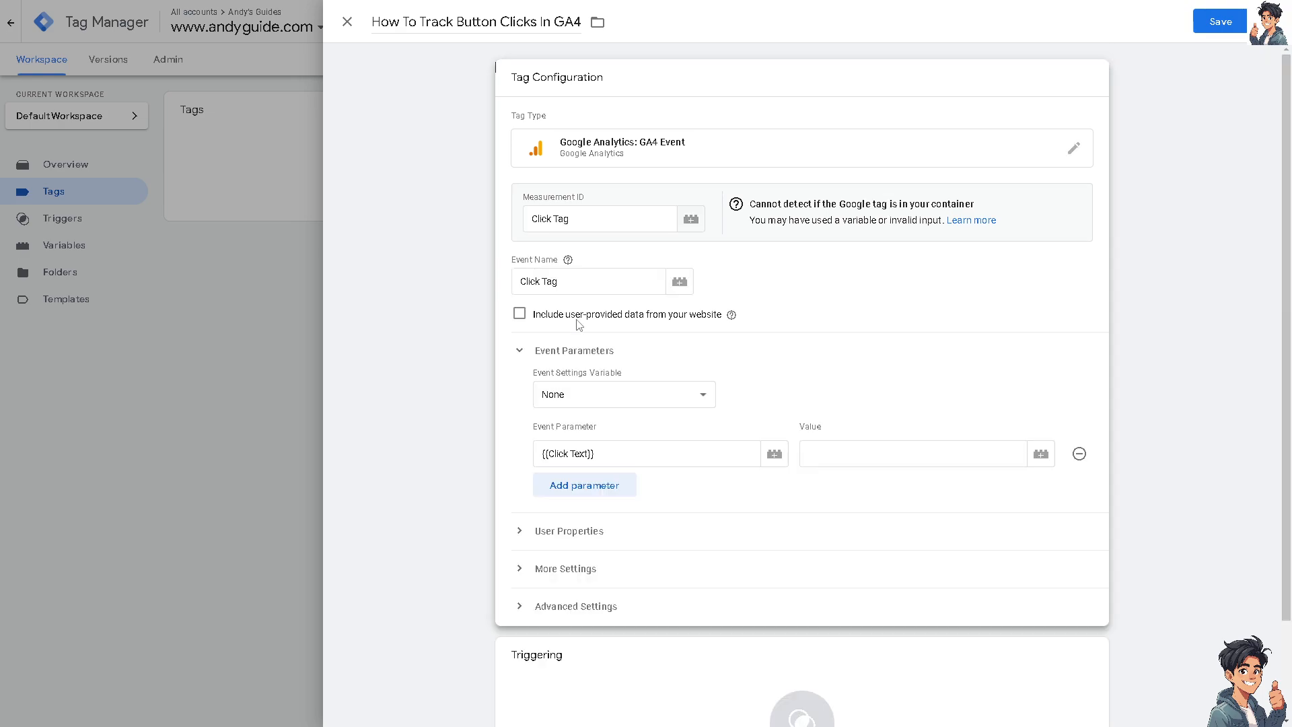
{"action": "left_click_drag", "start_coordinate": [602, 454], "coordinate": [485, 444]}
{"action": "left_click", "coordinate": [490, 441]}
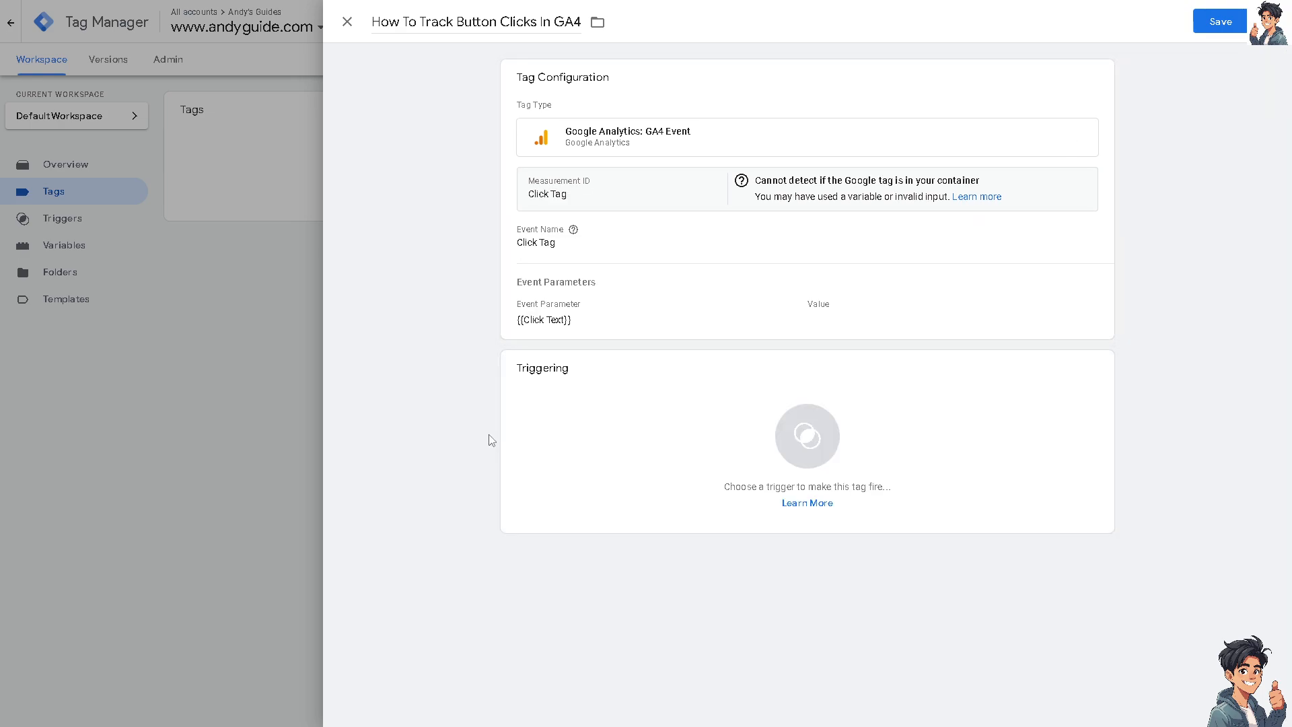
{"action": "left_click", "coordinate": [580, 323]}
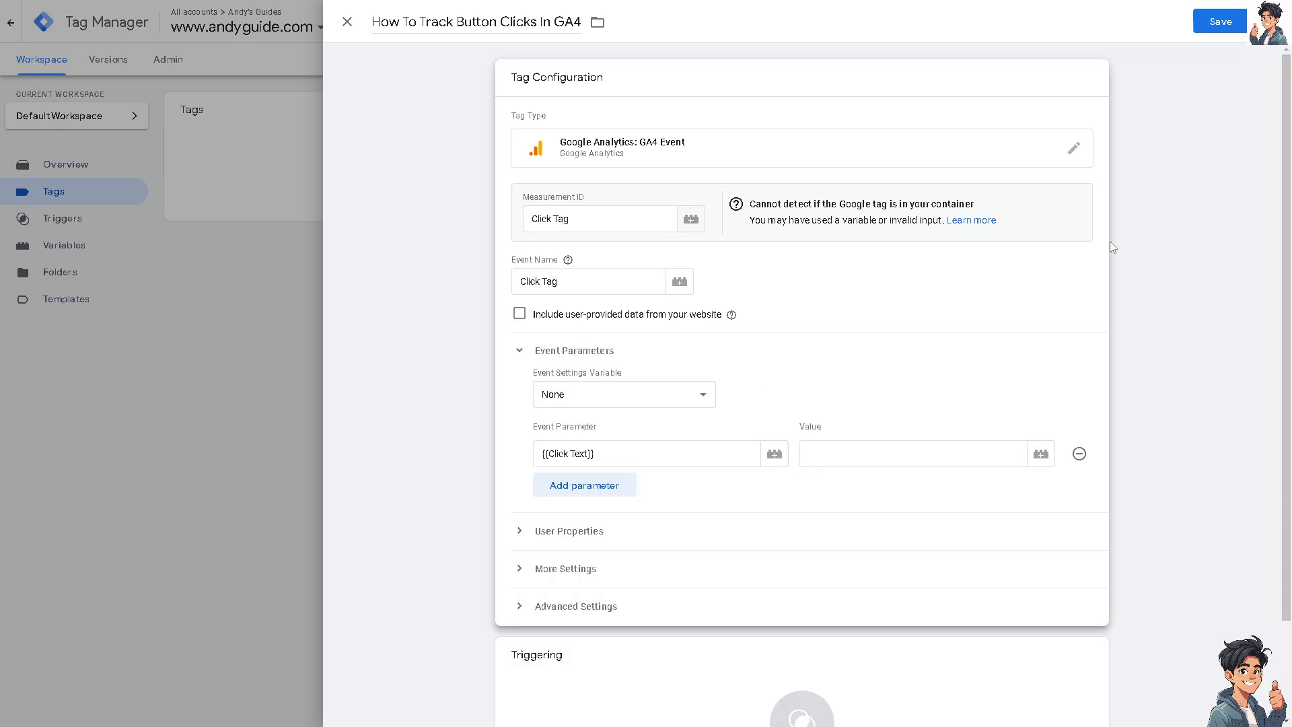
Assign the "How To Track Button Clicks In Google Analytics 4" trigger to the tag and try to save it
{"action": "scroll", "coordinate": [845, 377], "scroll_direction": "down", "scroll_amount": 1}
{"action": "left_click", "coordinate": [905, 385]}
{"action": "scroll", "coordinate": [626, 485], "scroll_direction": "down", "scroll_amount": 1}
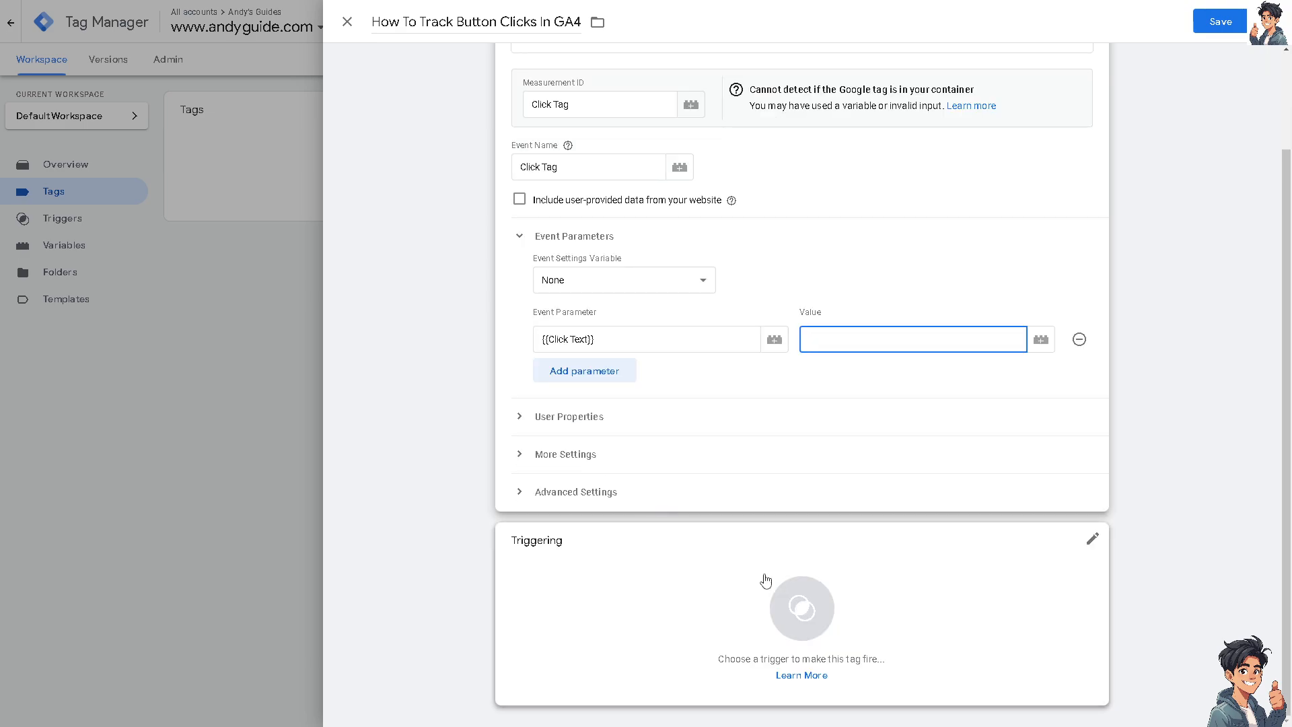
{"action": "left_click", "coordinate": [1093, 540]}
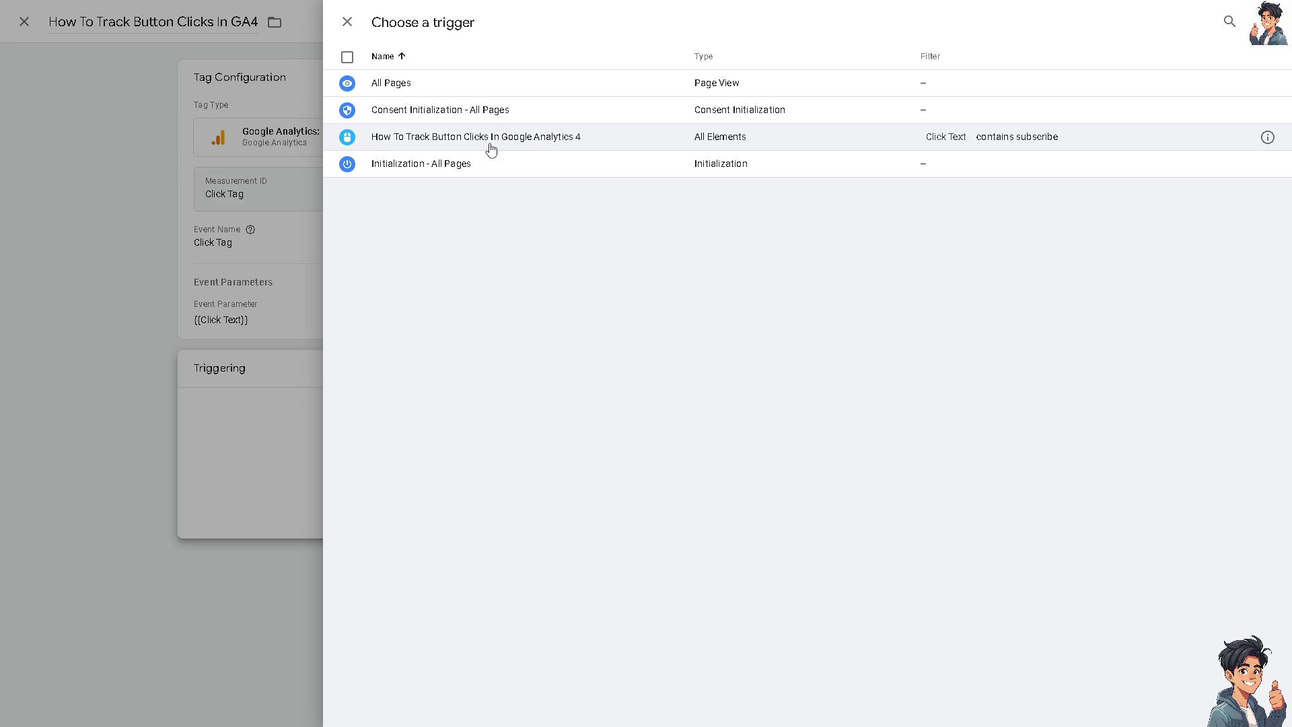
{"action": "left_click", "coordinate": [523, 142]}
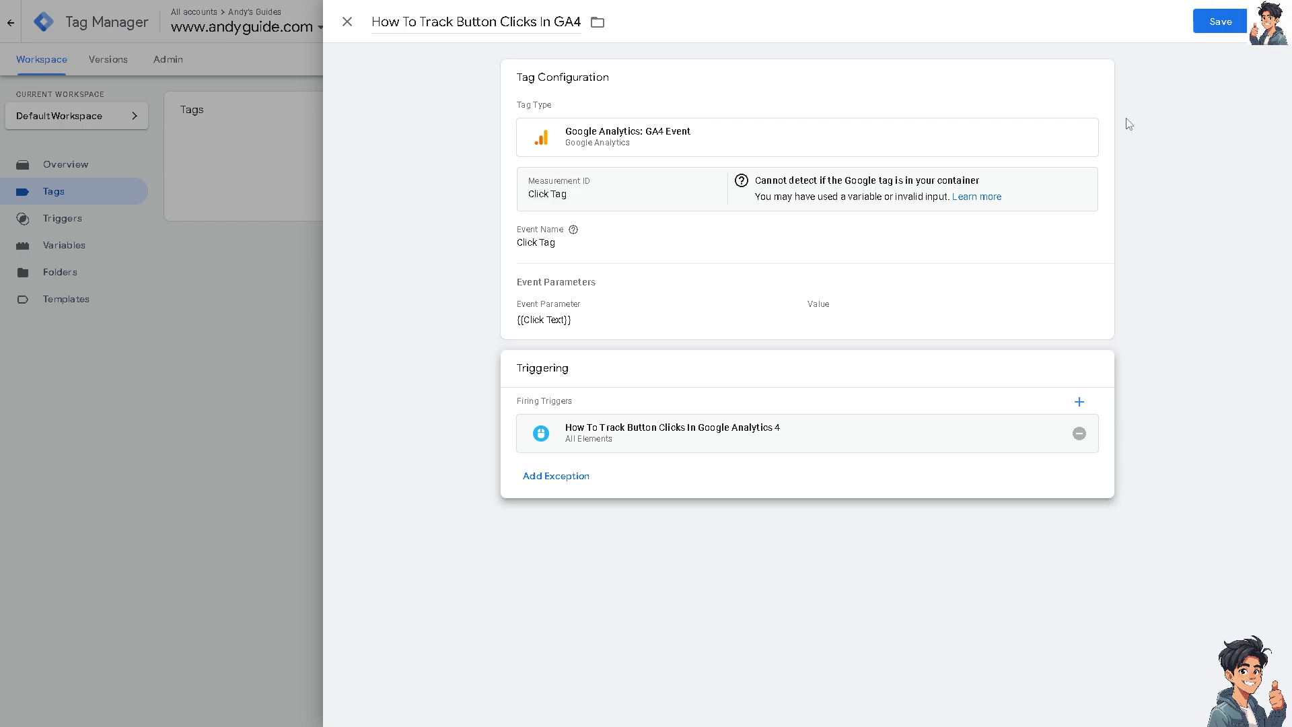
{"action": "left_click", "coordinate": [1220, 21]}
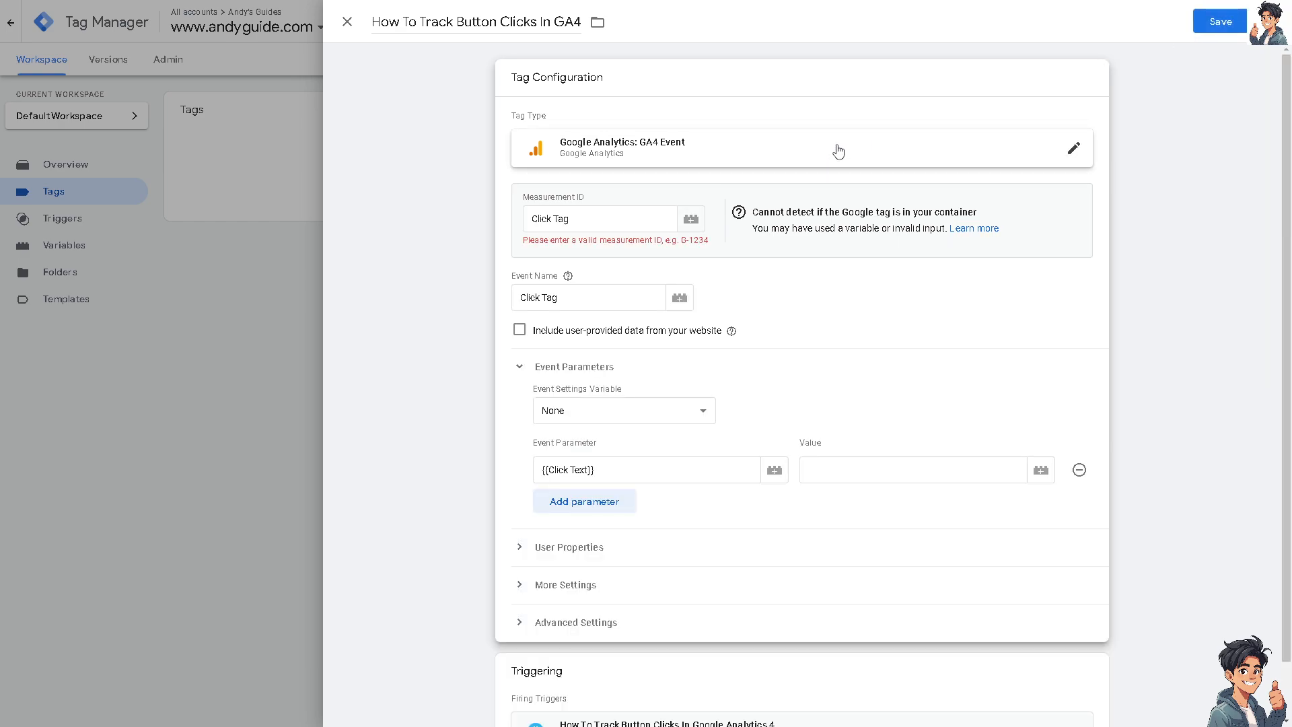
Append the Click Classes variable to the measurement ID and save the tag
{"action": "left_click", "coordinate": [656, 219]}
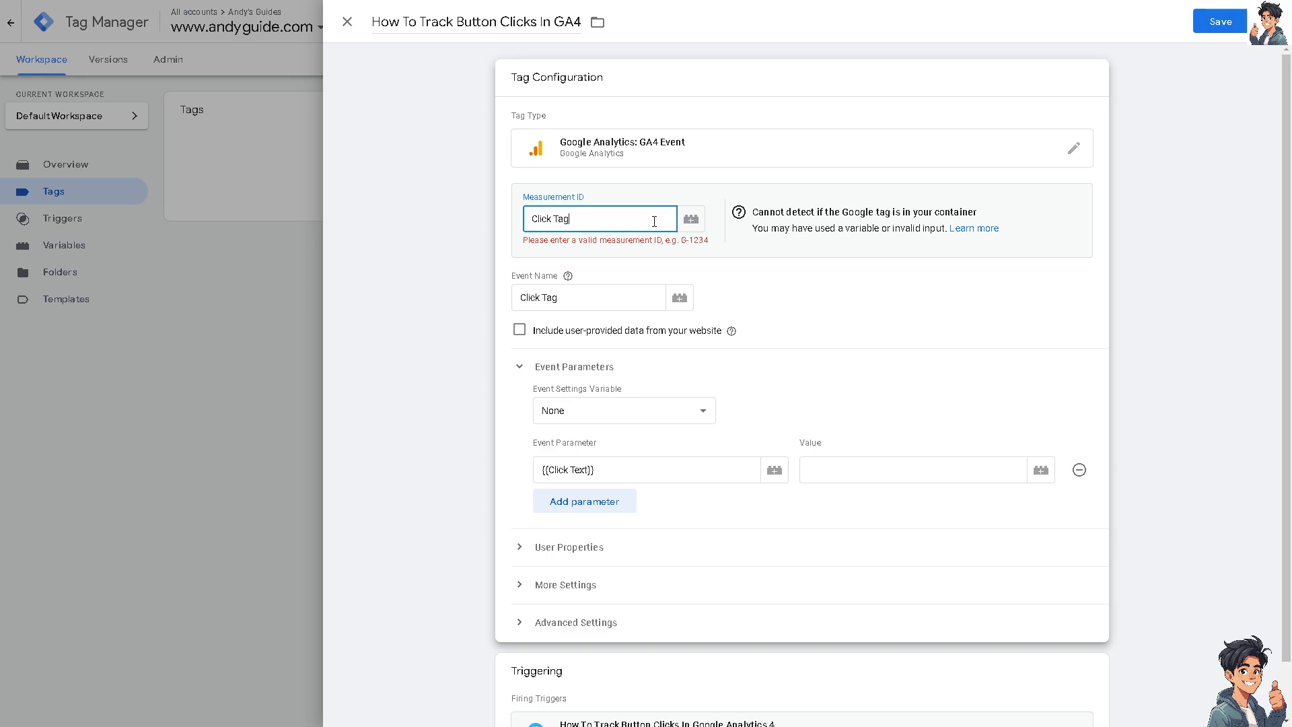
{"action": "left_click", "coordinate": [692, 219]}
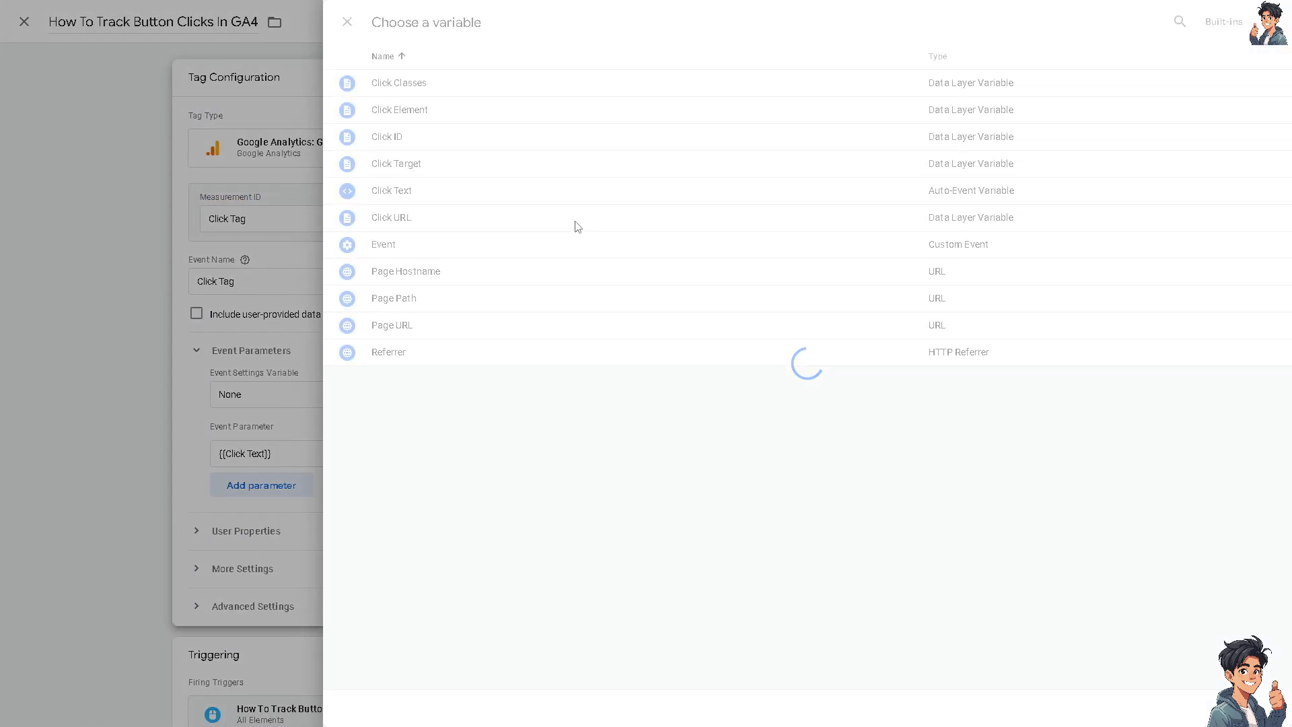
{"action": "left_click", "coordinate": [407, 87]}
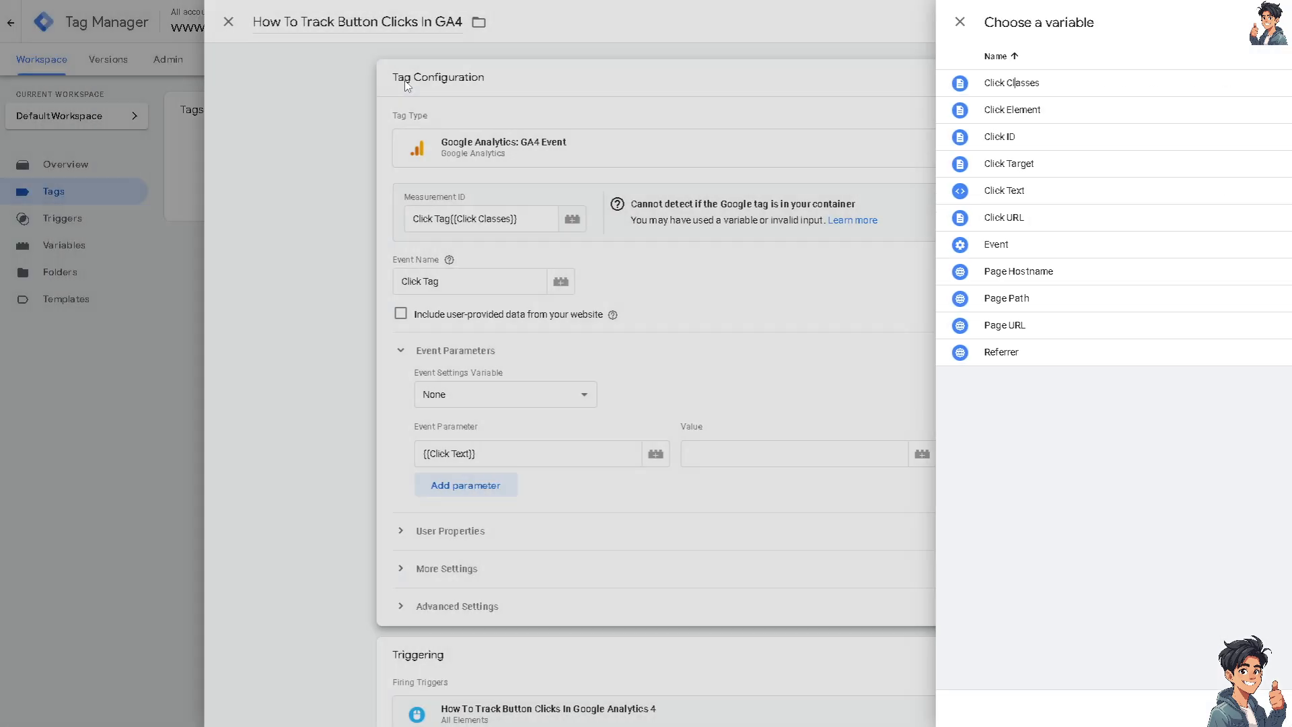
{"action": "left_click", "coordinate": [1220, 23]}
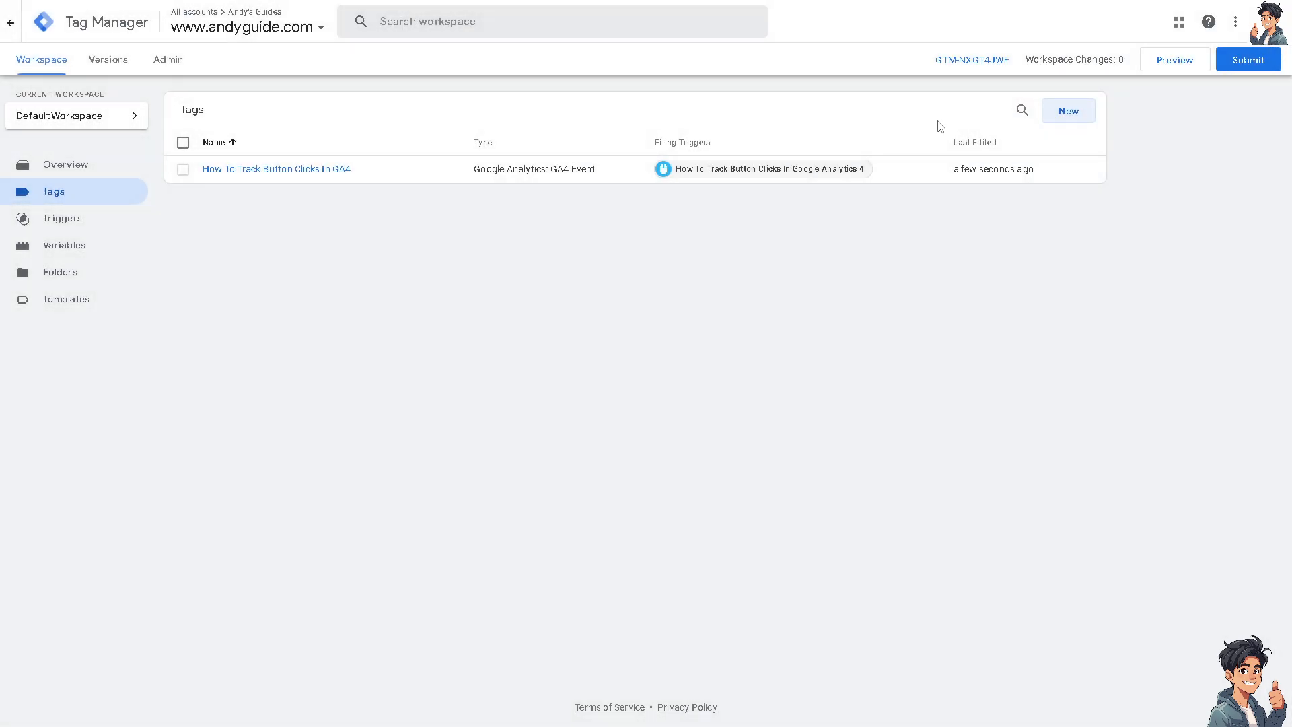
{"action": "left_click", "coordinate": [1167, 64]}
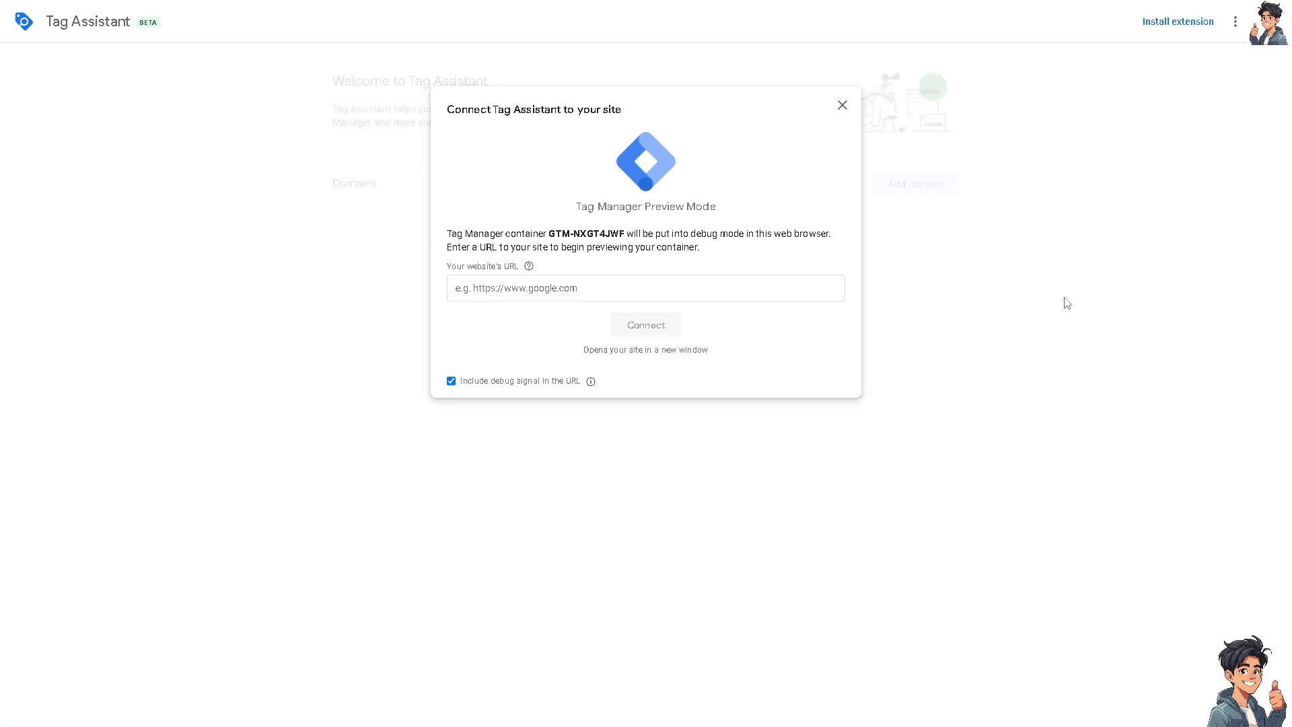
{"action": "left_click", "coordinate": [491, 287]}
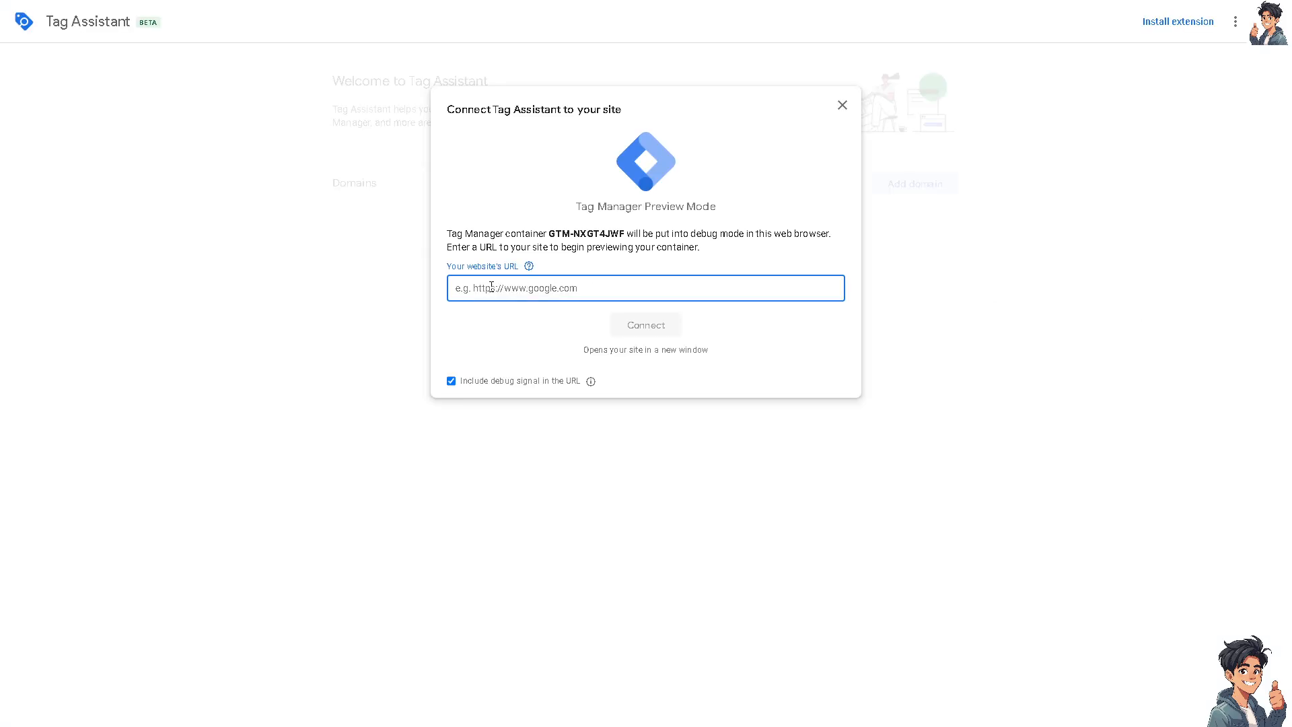
{"action": "type", "text": "www.a"}
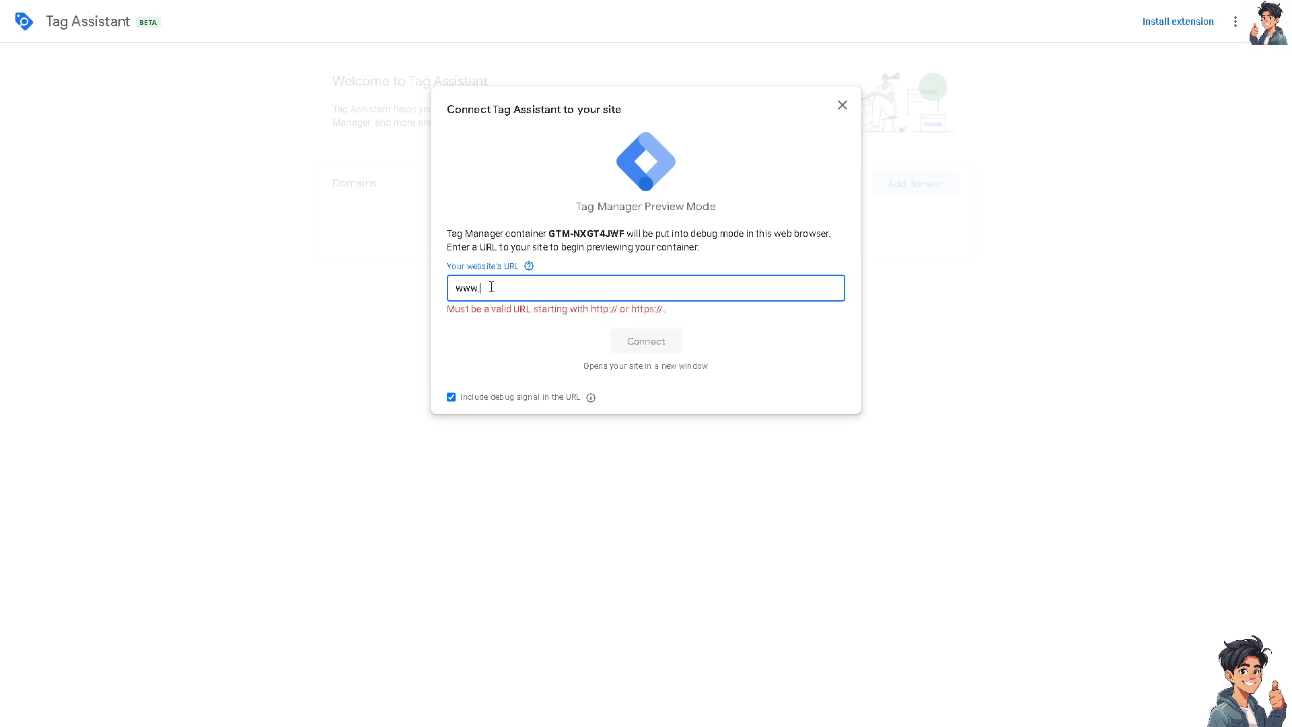
{"action": "type", "text": "ndyguide.com"}
{"action": "left_click", "coordinate": [529, 266]}
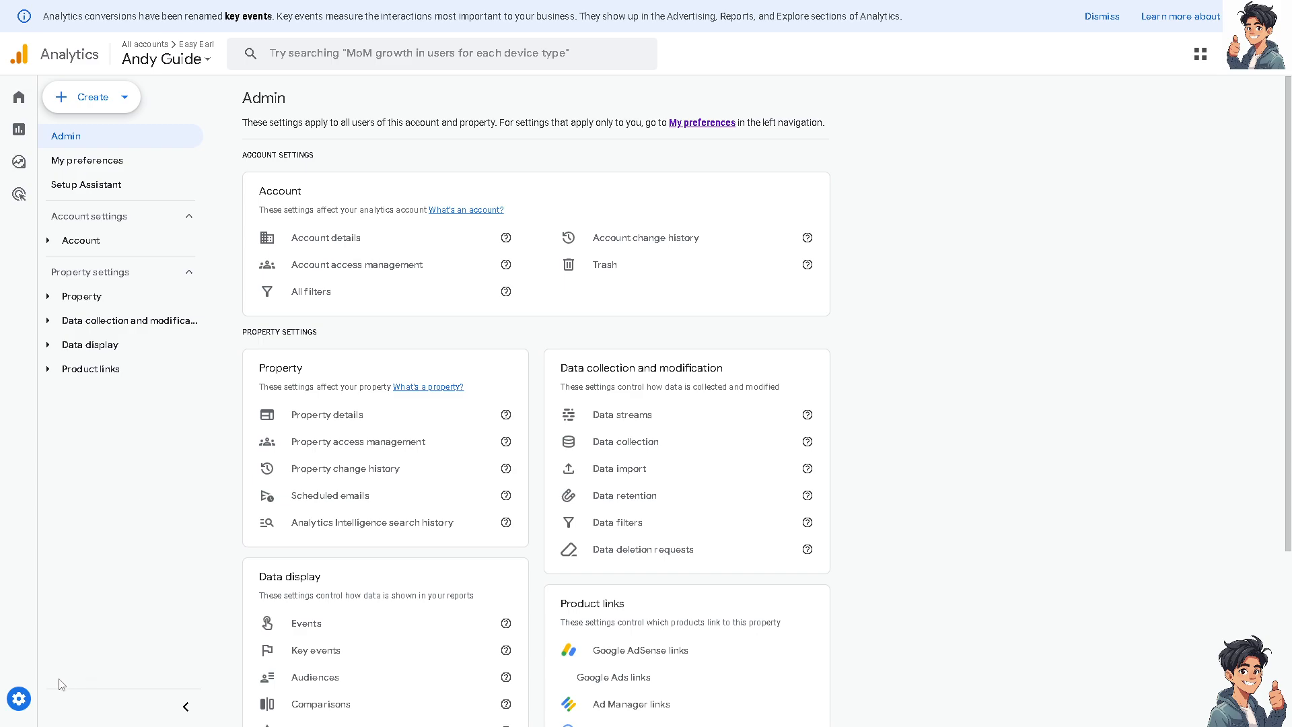
Switch to Google Analytics and open DebugView from the property's data display settings in Admin
{"action": "mouse_move", "coordinate": [18, 710]}
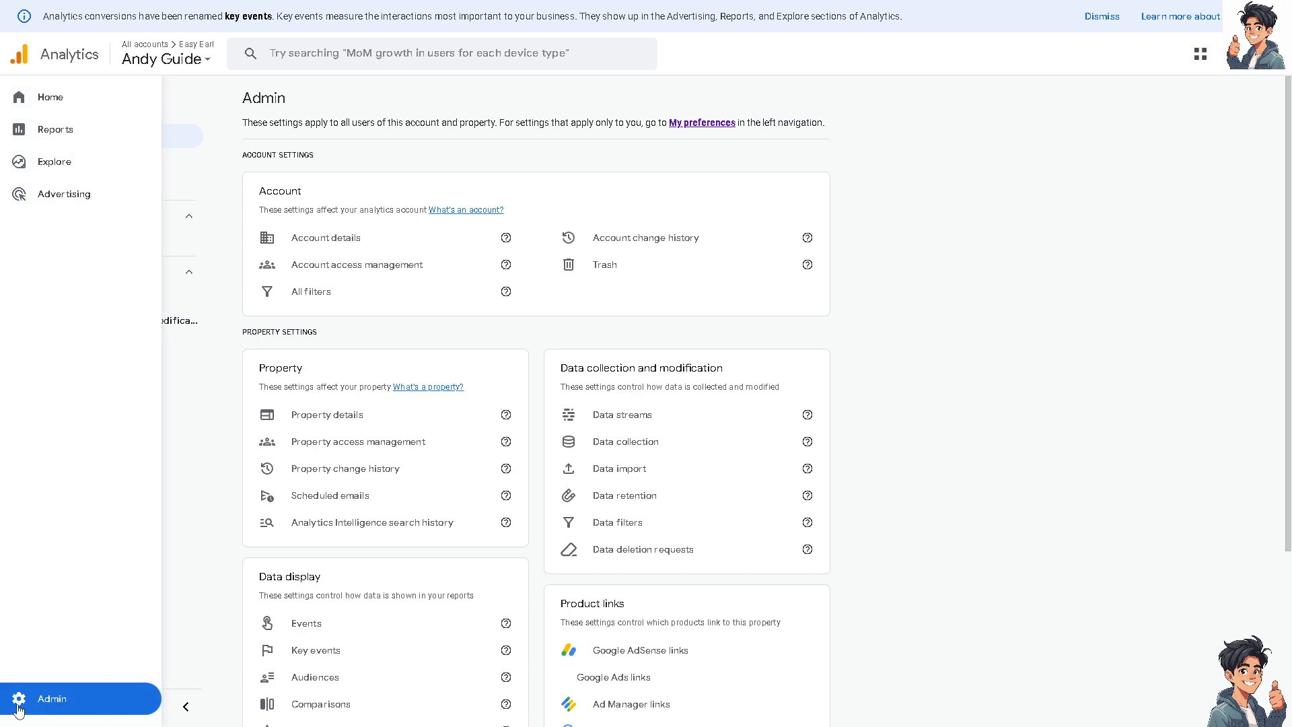
{"action": "left_click", "coordinate": [18, 707]}
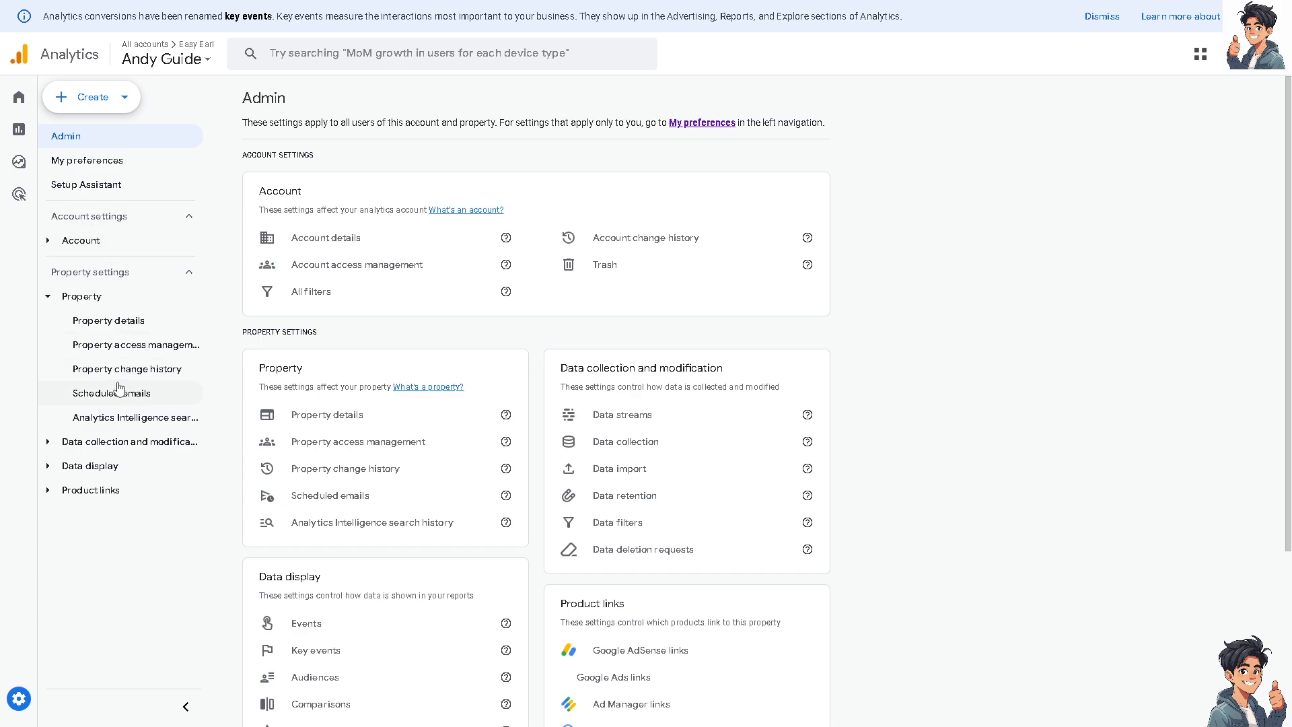
{"action": "left_click", "coordinate": [48, 443]}
{"action": "left_click", "coordinate": [48, 612]}
{"action": "scroll", "coordinate": [115, 595], "scroll_direction": "down", "scroll_amount": 3}
{"action": "left_click", "coordinate": [101, 643]}
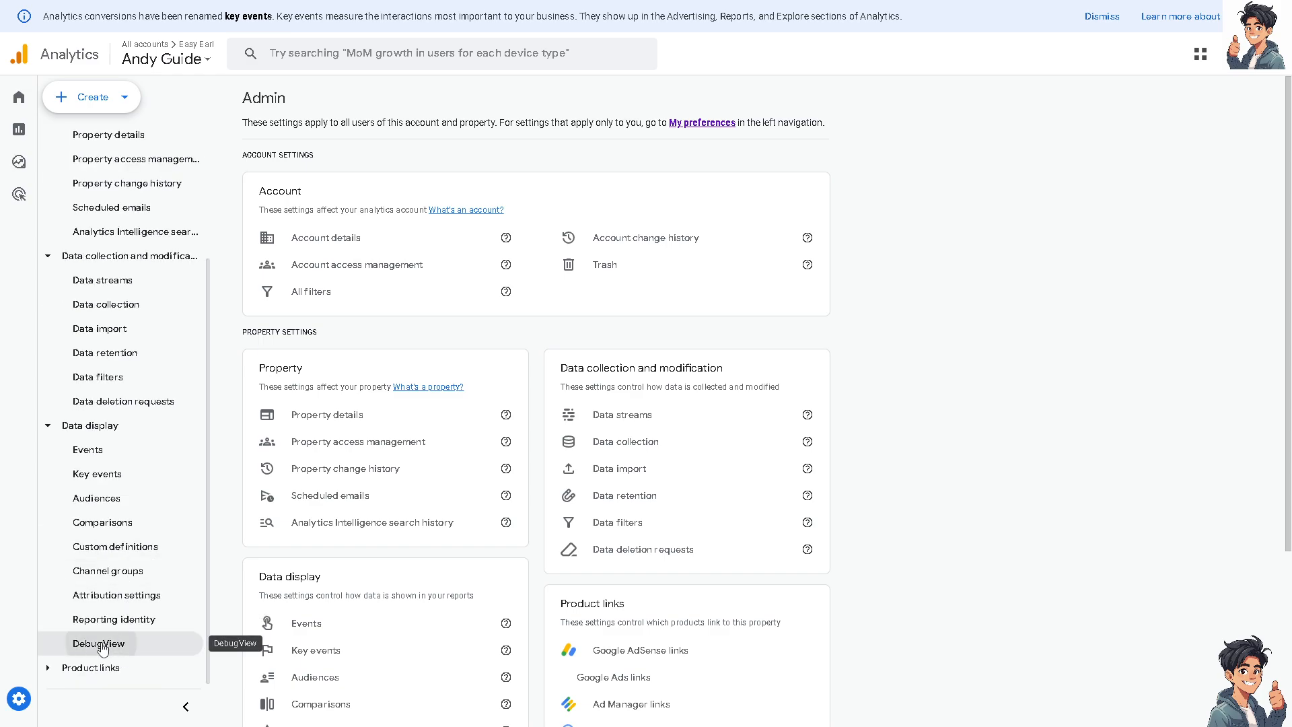